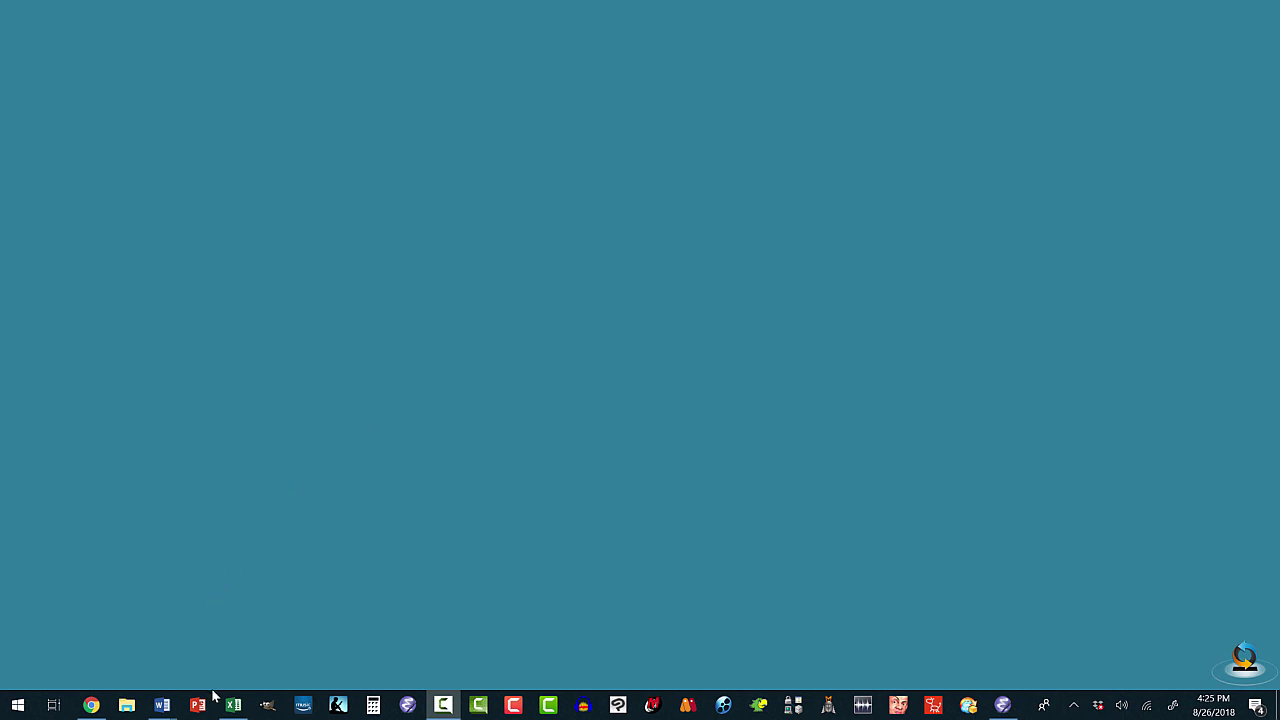
- Open the Melanie Book Schedure workbook in Excel and review the start date, title and end date columns for Death Arts and Butterscotch 2
mouse_move(232, 702)
left_click(240, 678)
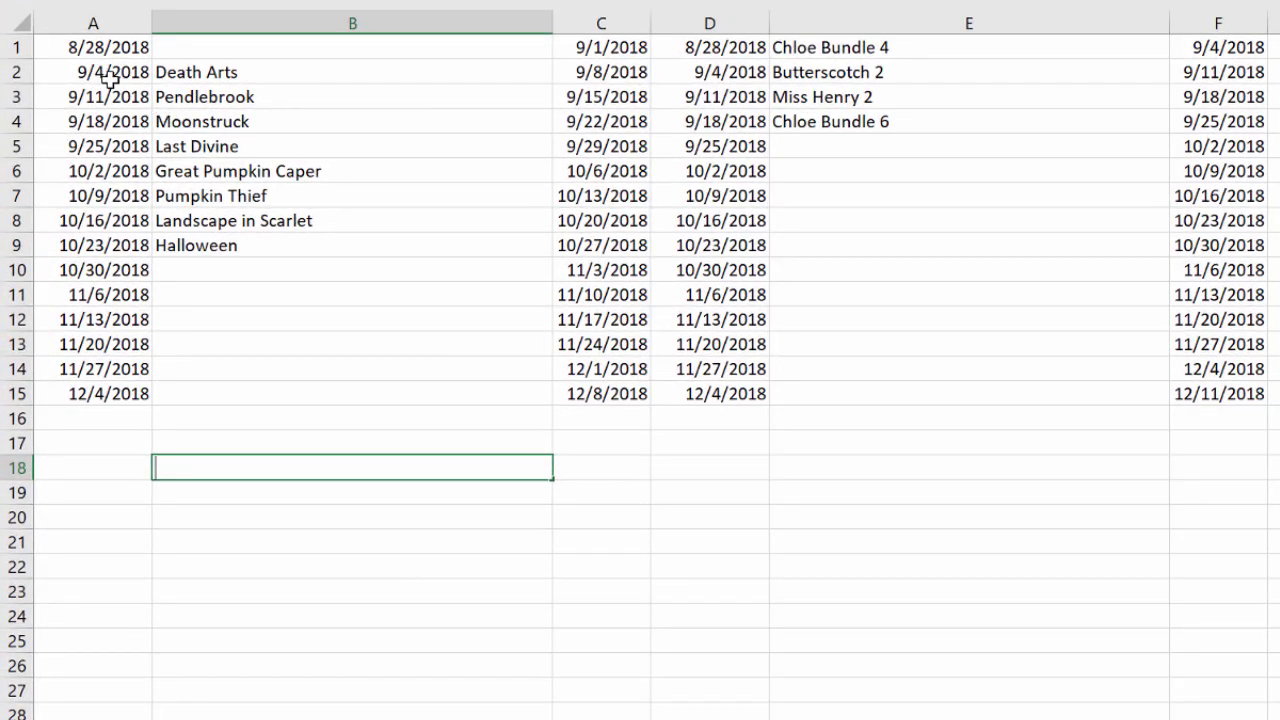
left_click(197, 75)
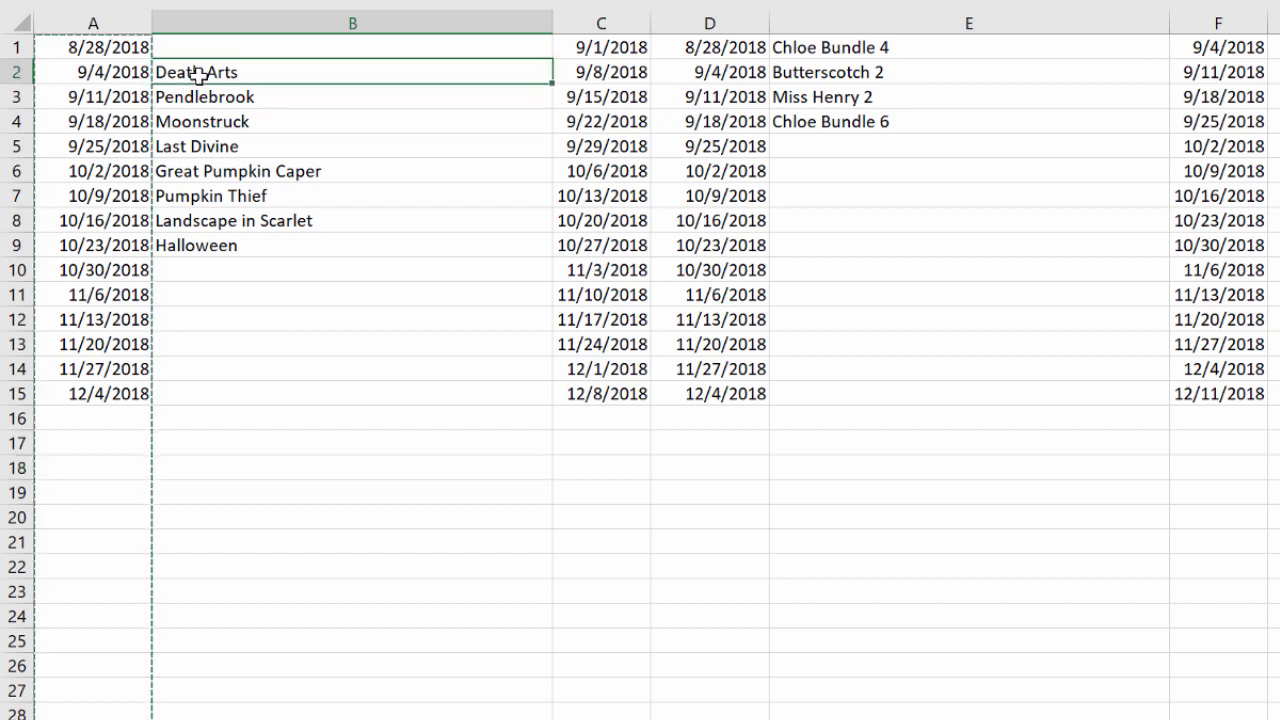
left_click(586, 77)
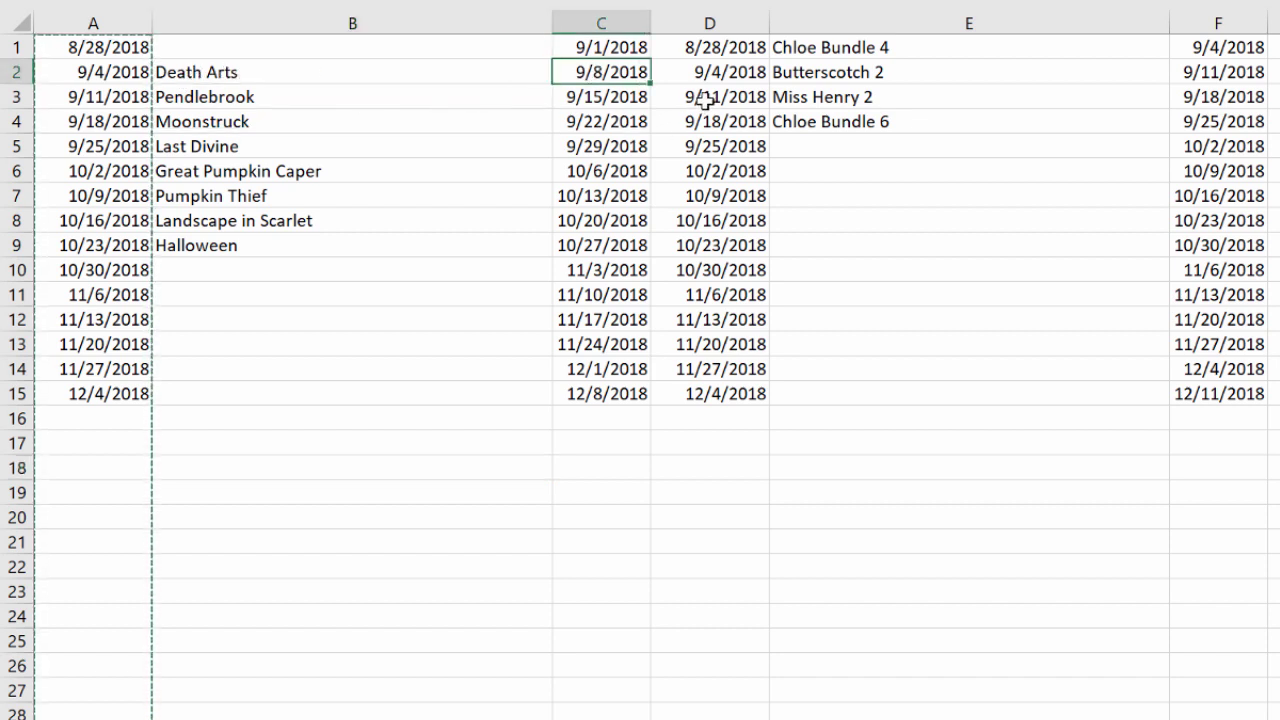
left_click(112, 73)
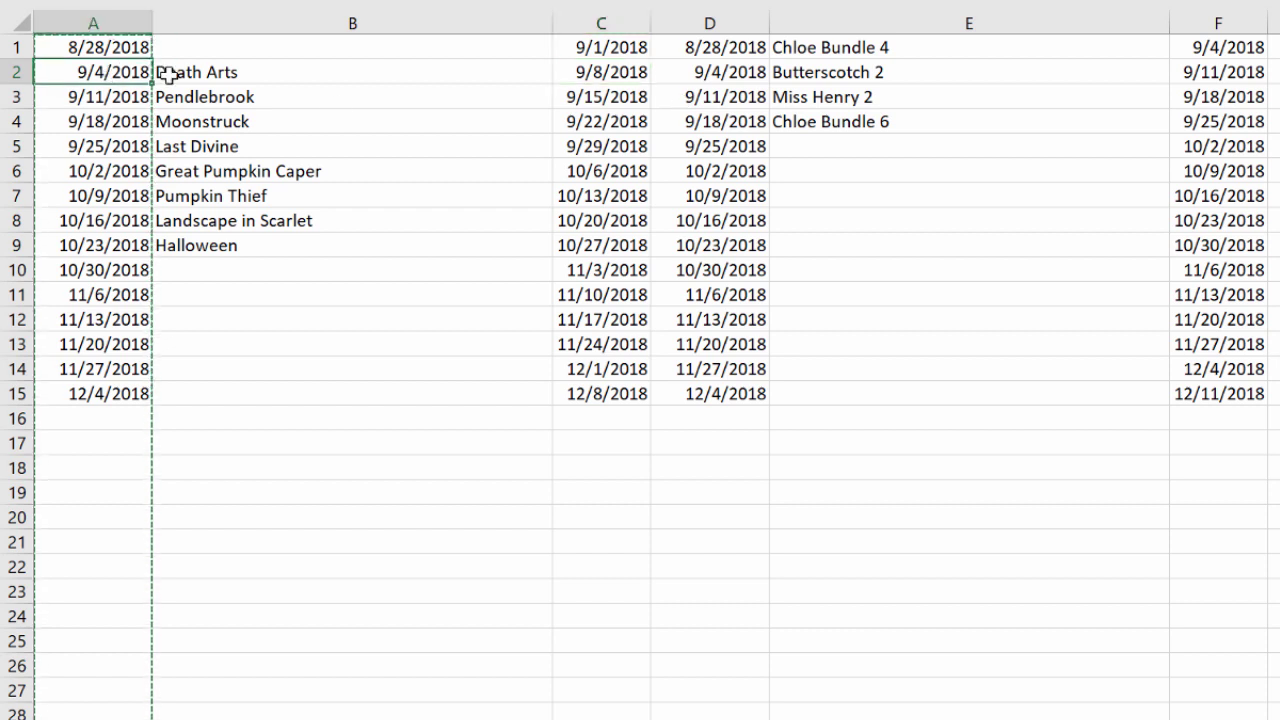
left_click(632, 73)
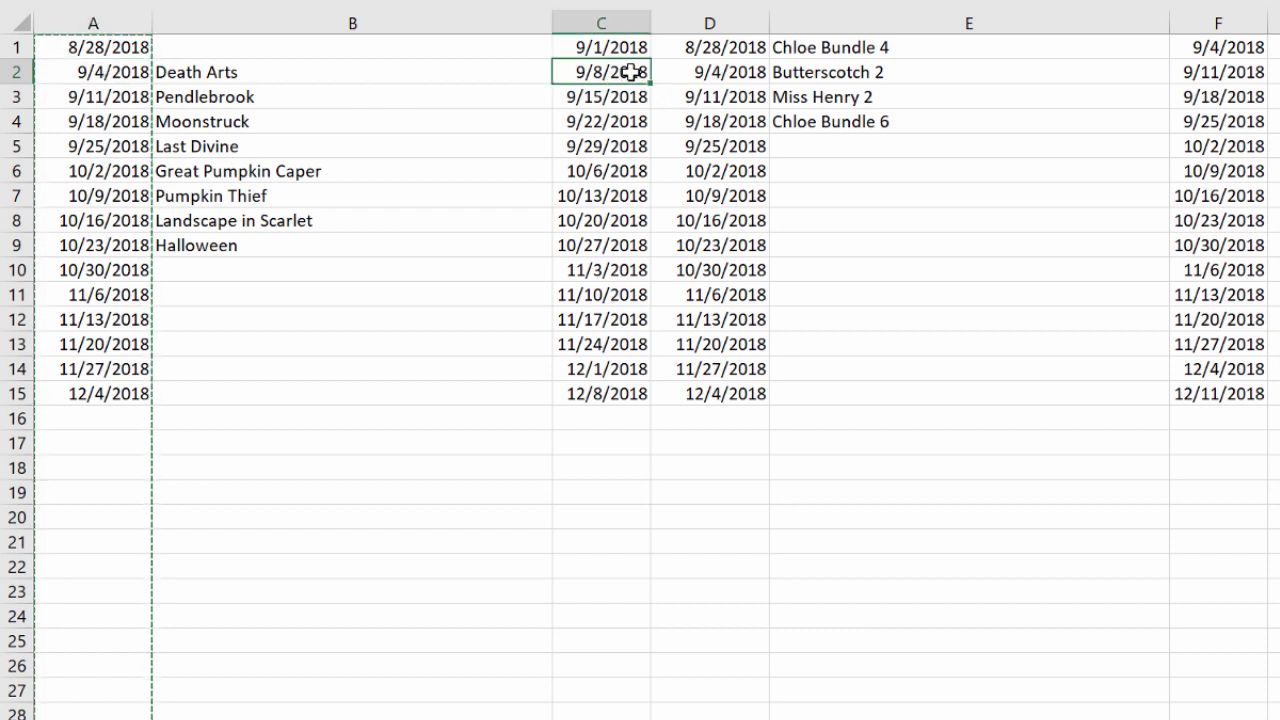
left_click(722, 72)
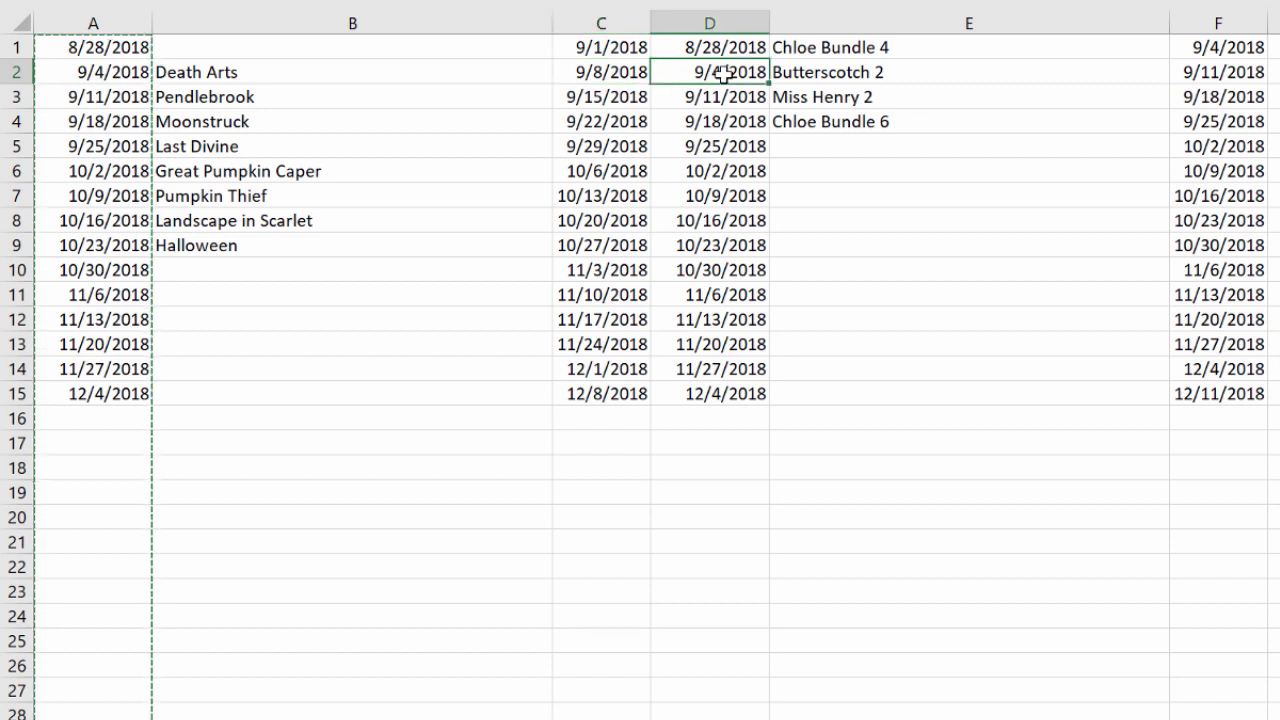
left_click(845, 75)
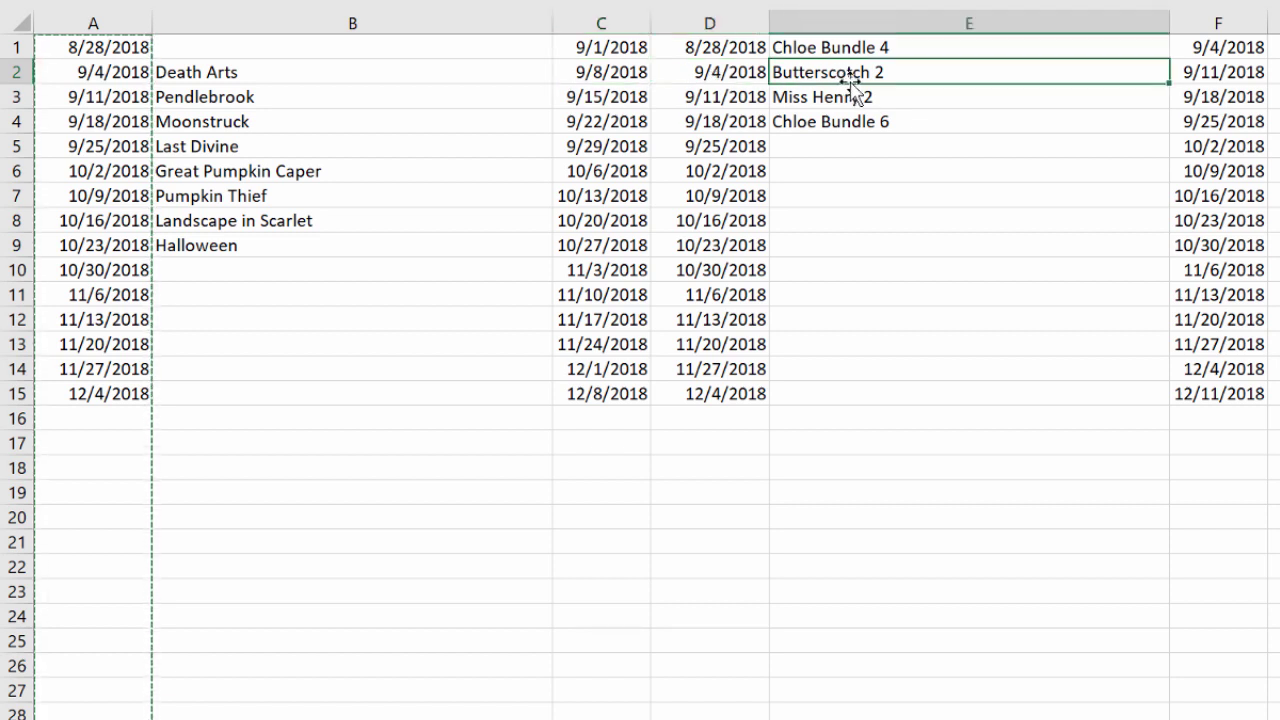
left_click(1208, 75)
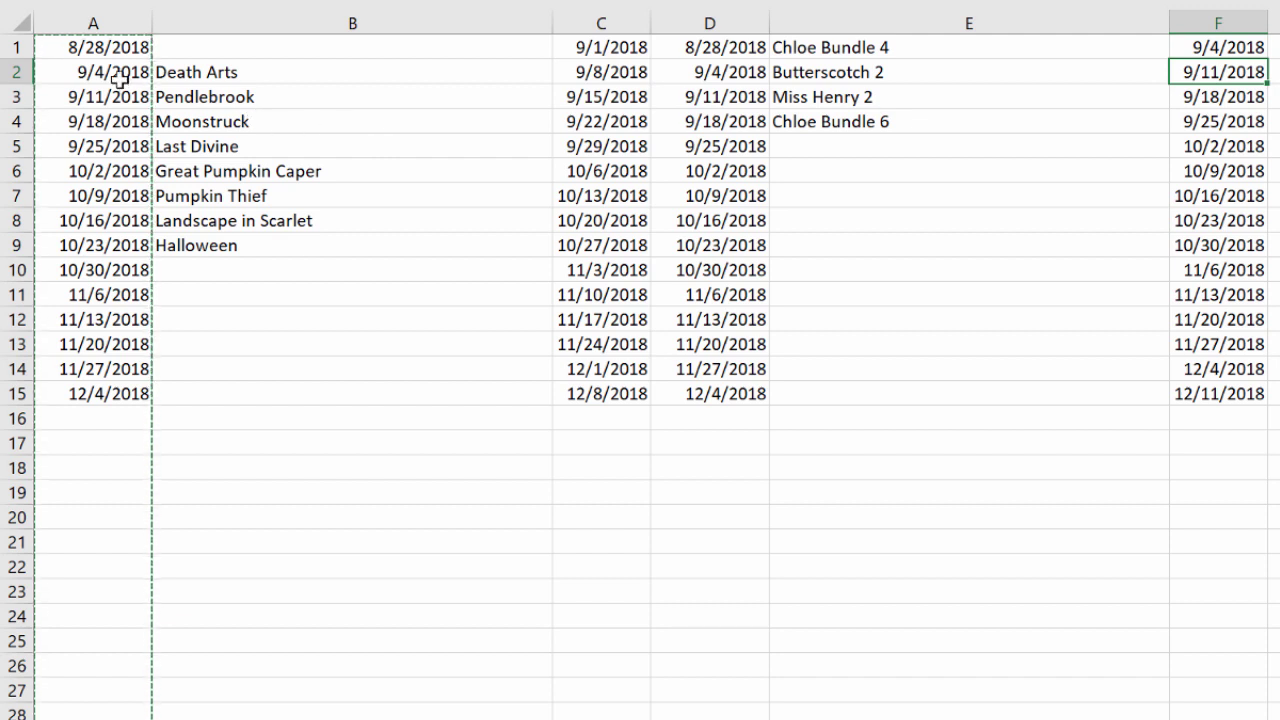
left_click(596, 72)
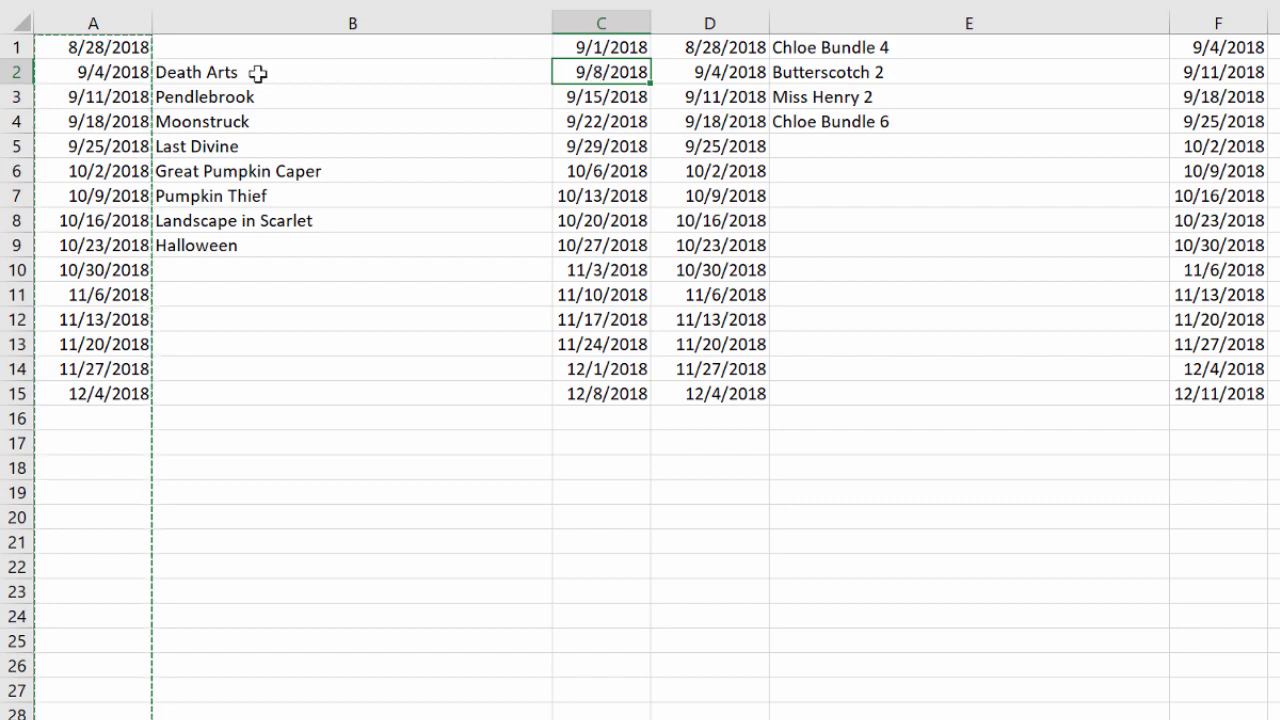
left_click(203, 72)
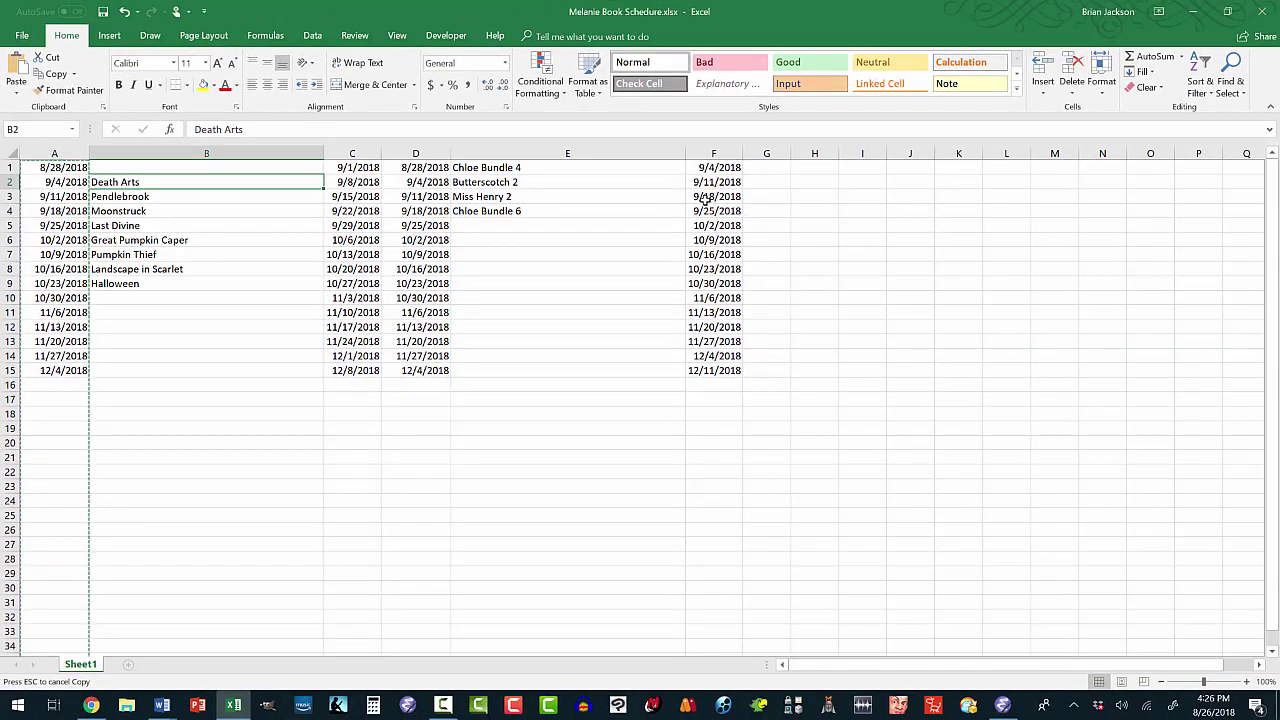
left_click(1196, 12)
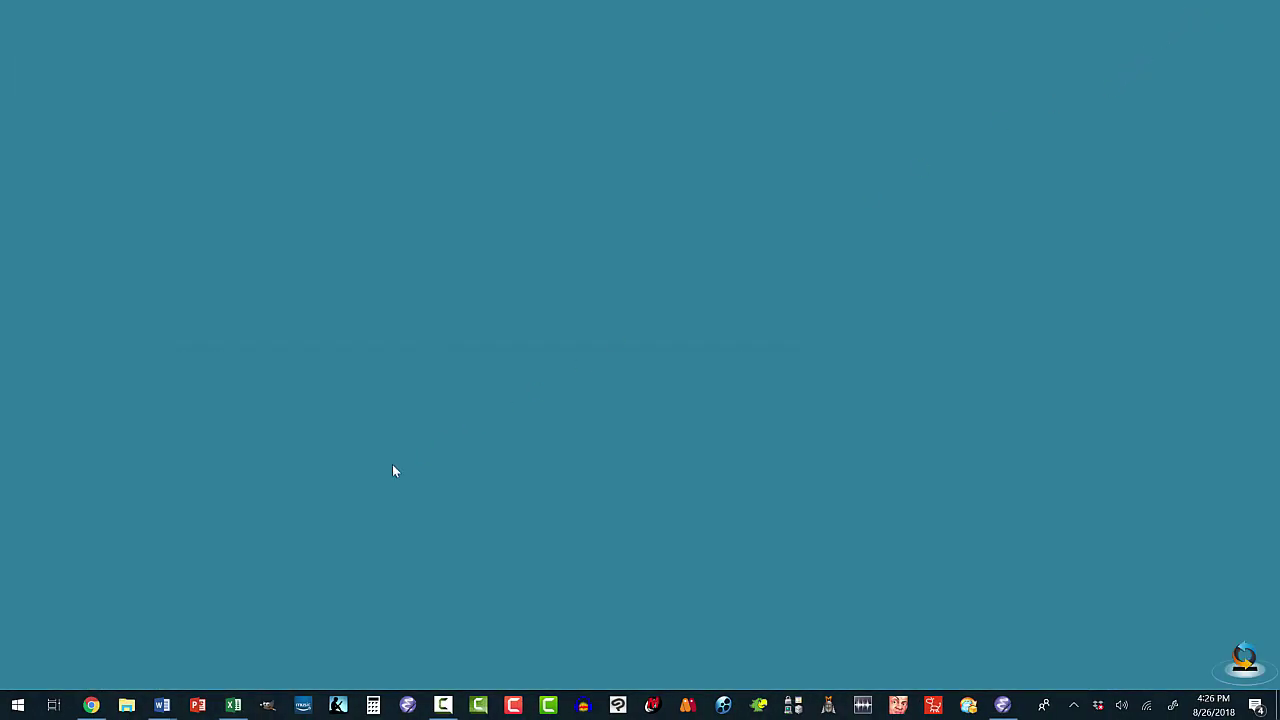
- Switch to Chrome, search Amazon's Kindle Store for "death arts" and look through the results
left_click(92, 706)
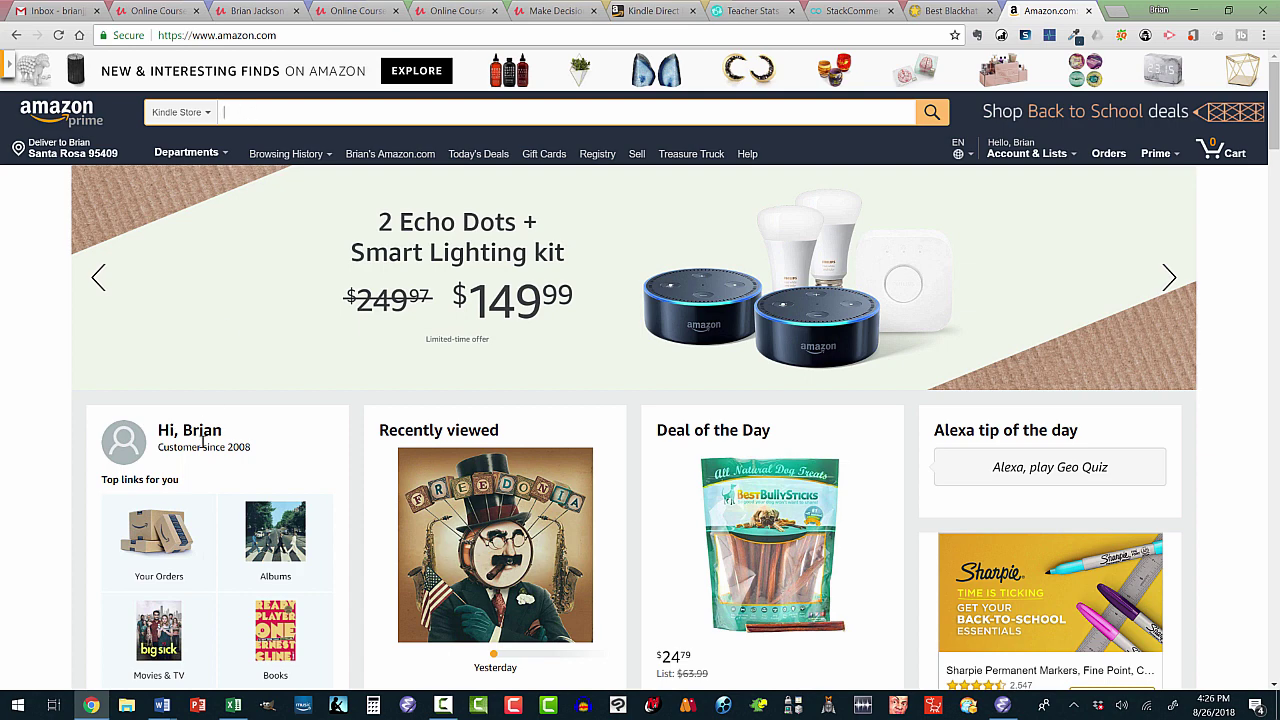
mouse_move(233, 706)
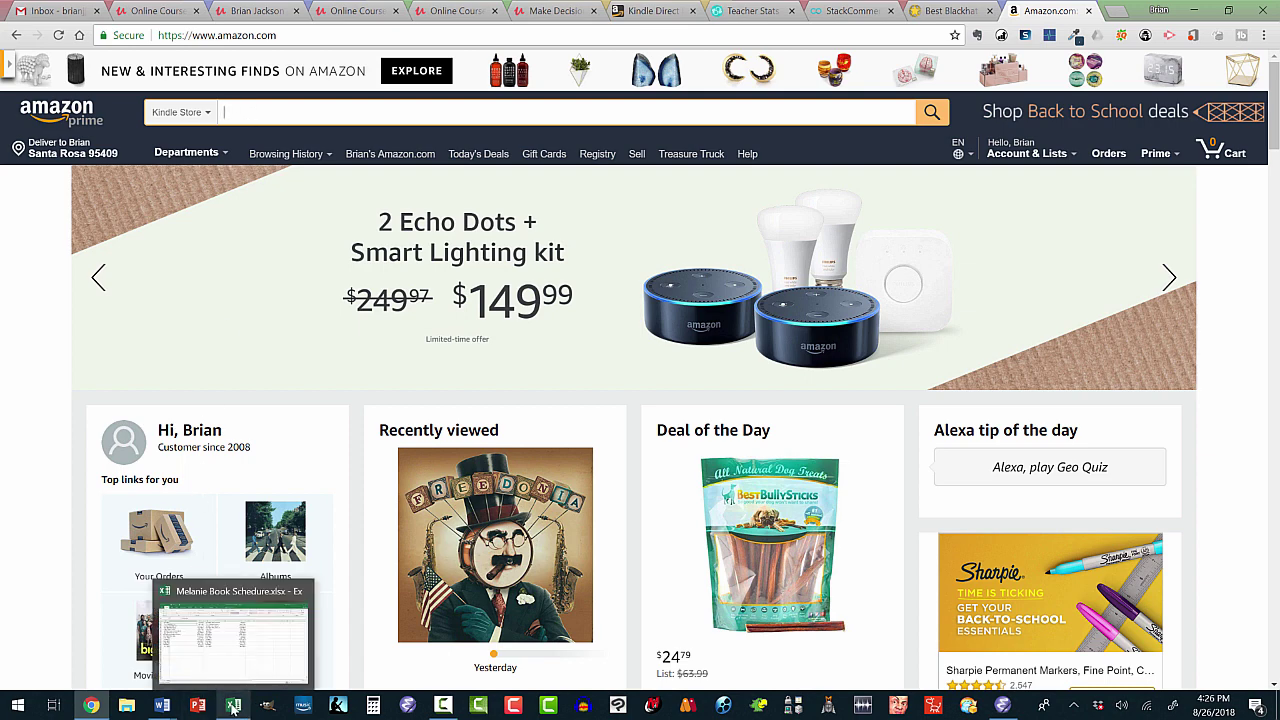
mouse_move(237, 681)
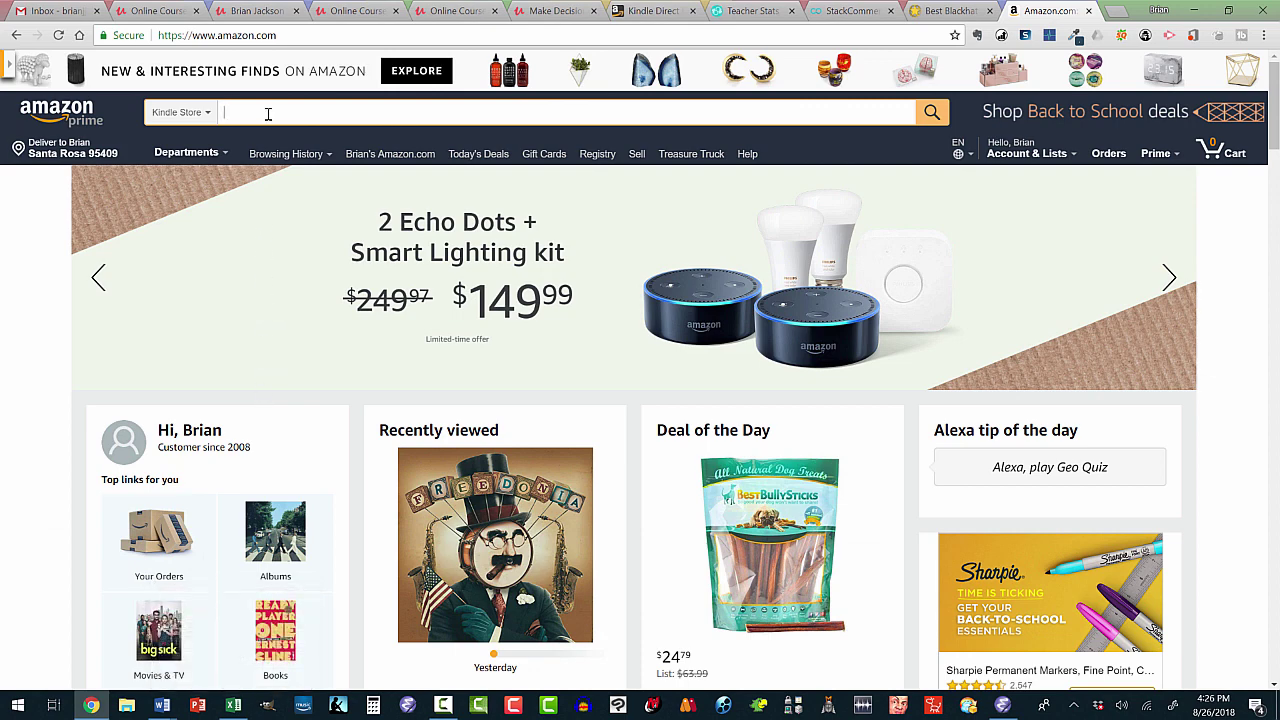
type("death arts")
key("Return")
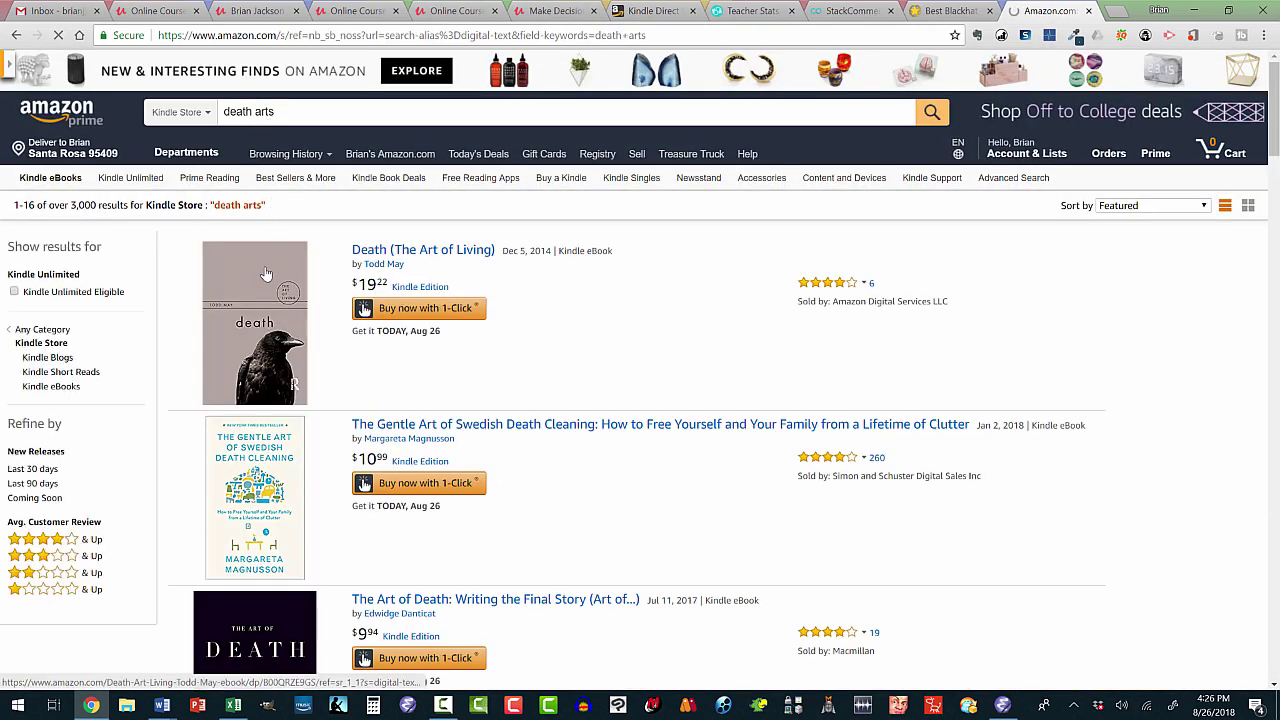
scroll(268, 270, "down", 7)
scroll(268, 270, "down", 9)
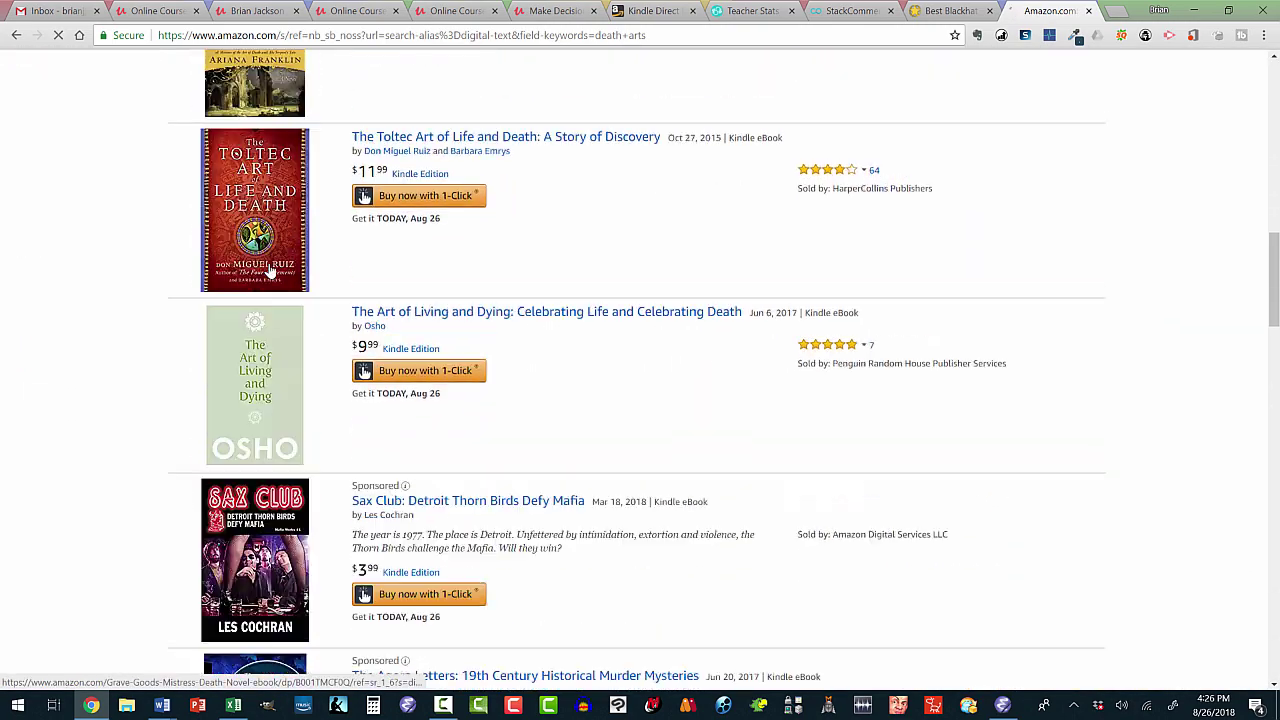
scroll(268, 270, "down", 2)
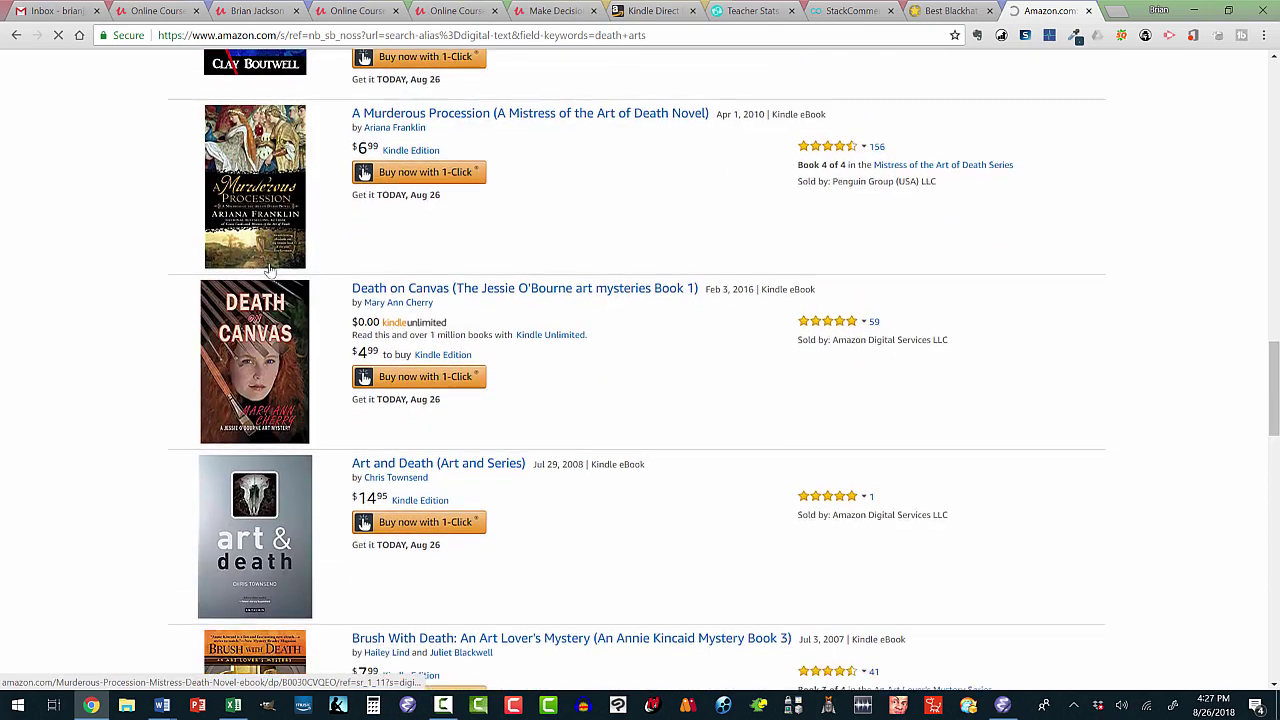
scroll(270, 260, "up", 15)
scroll(270, 258, "up", 6)
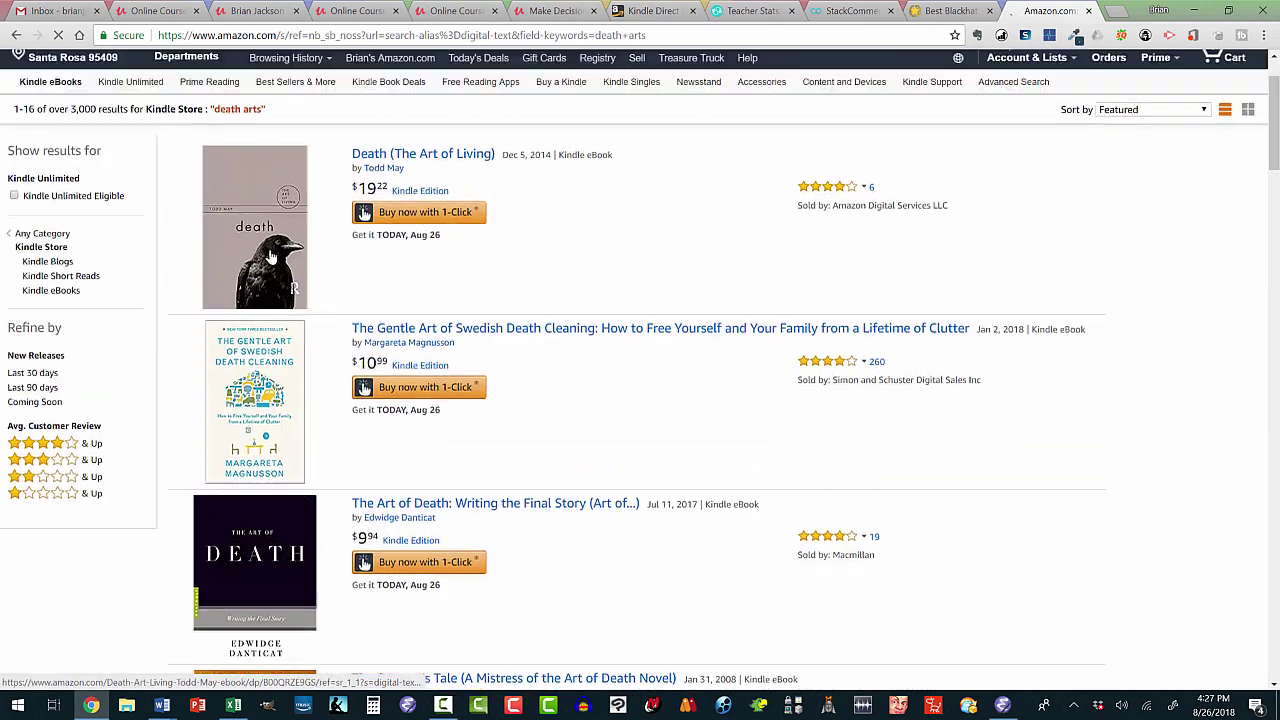
- Add the author's name to the Kindle Store search, open Death Arts (Miss Henry Mystery Series Book 12) and look over its product page
left_click(294, 112)
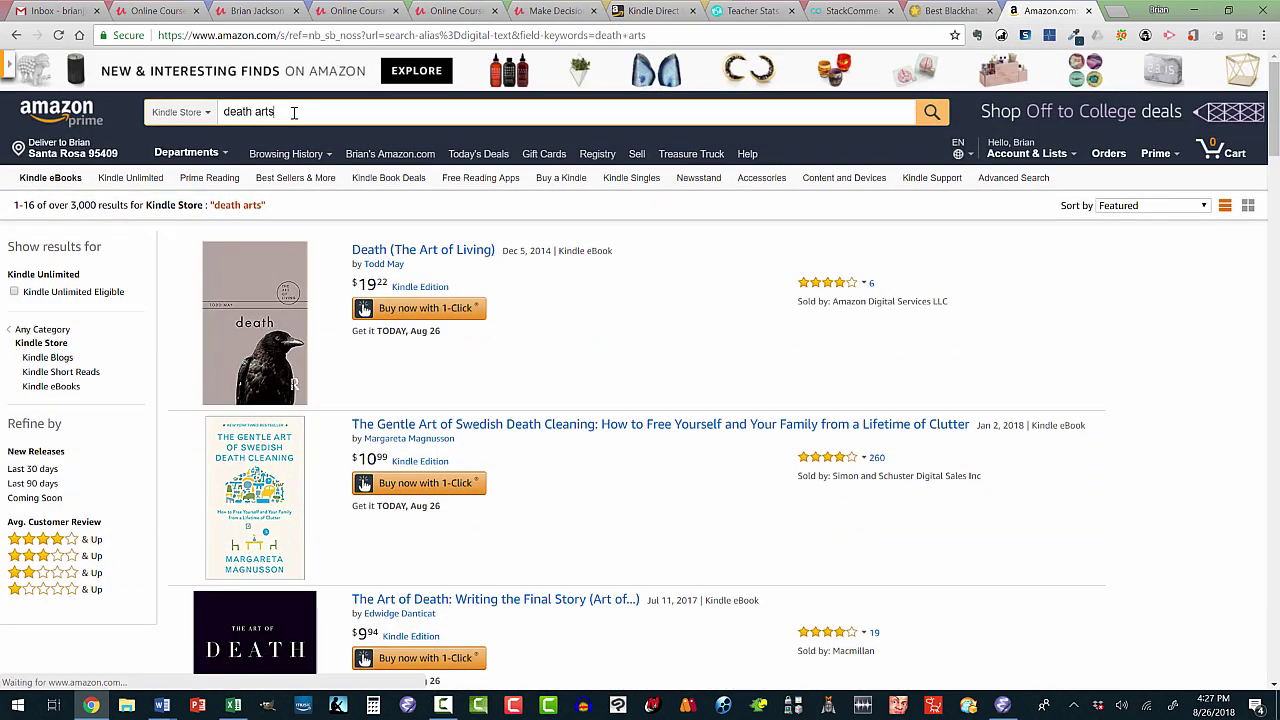
type("melan")
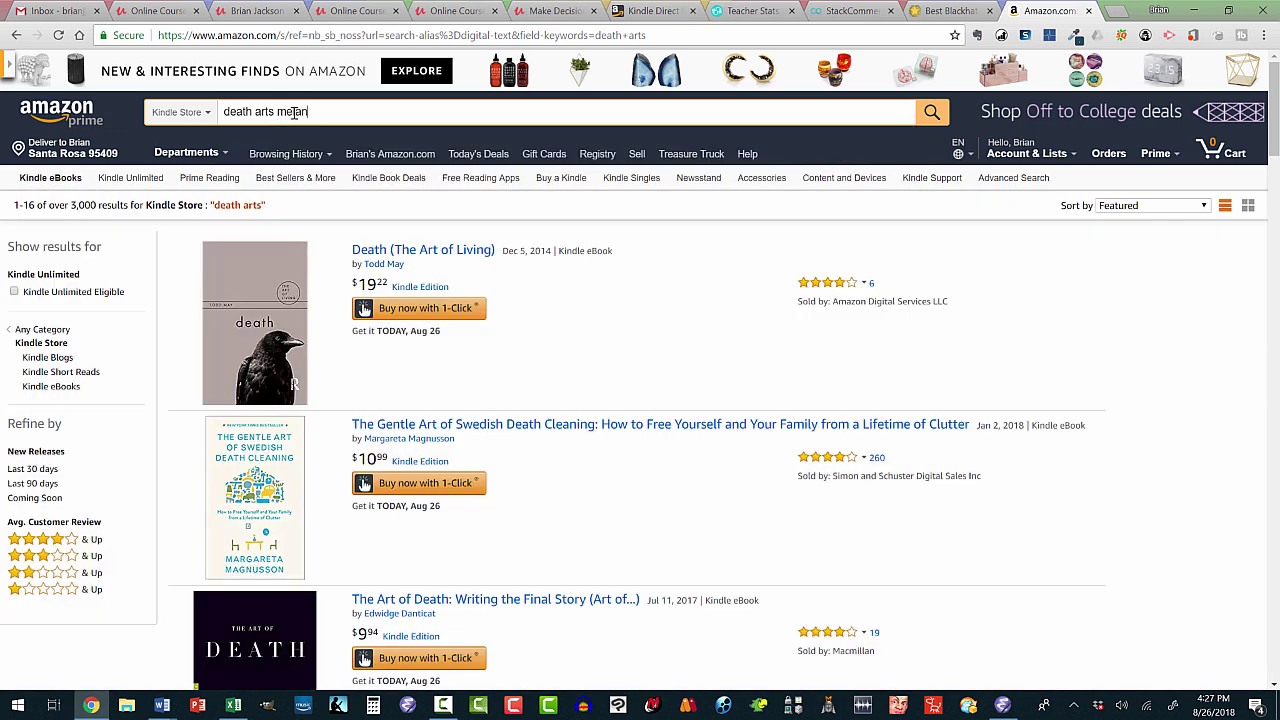
type("ie jackson")
key("Return")
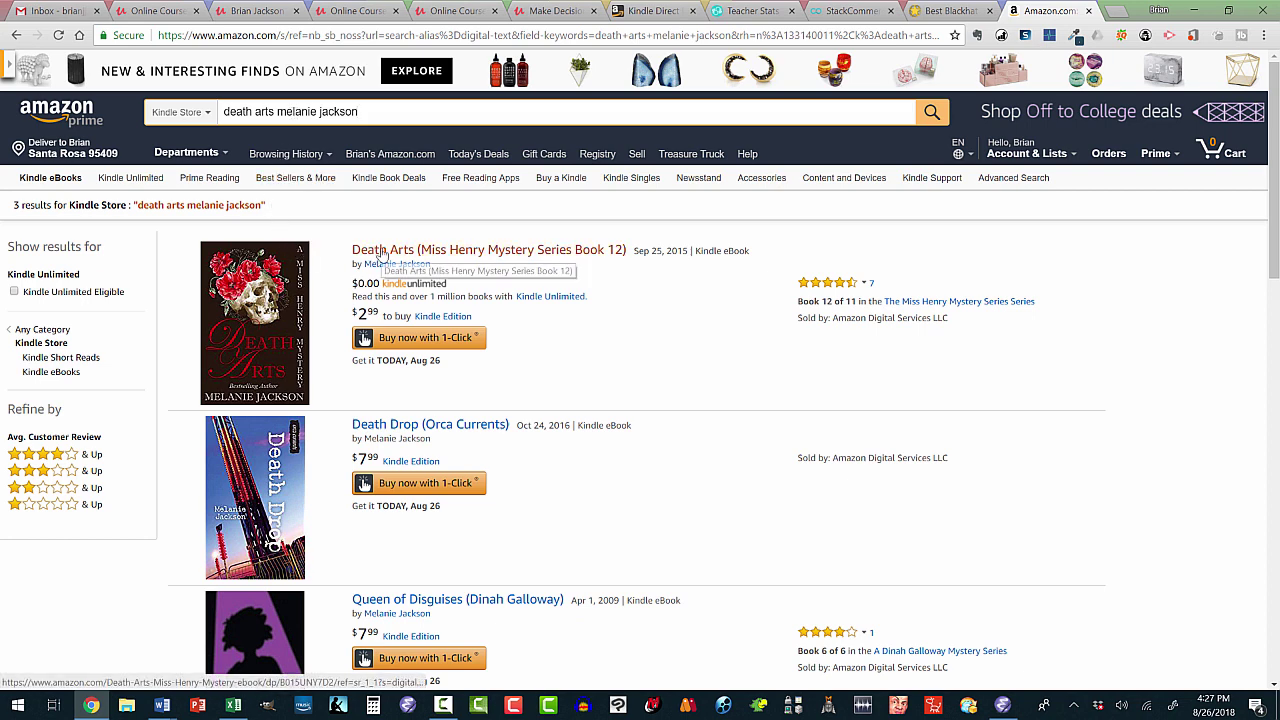
left_click(381, 252)
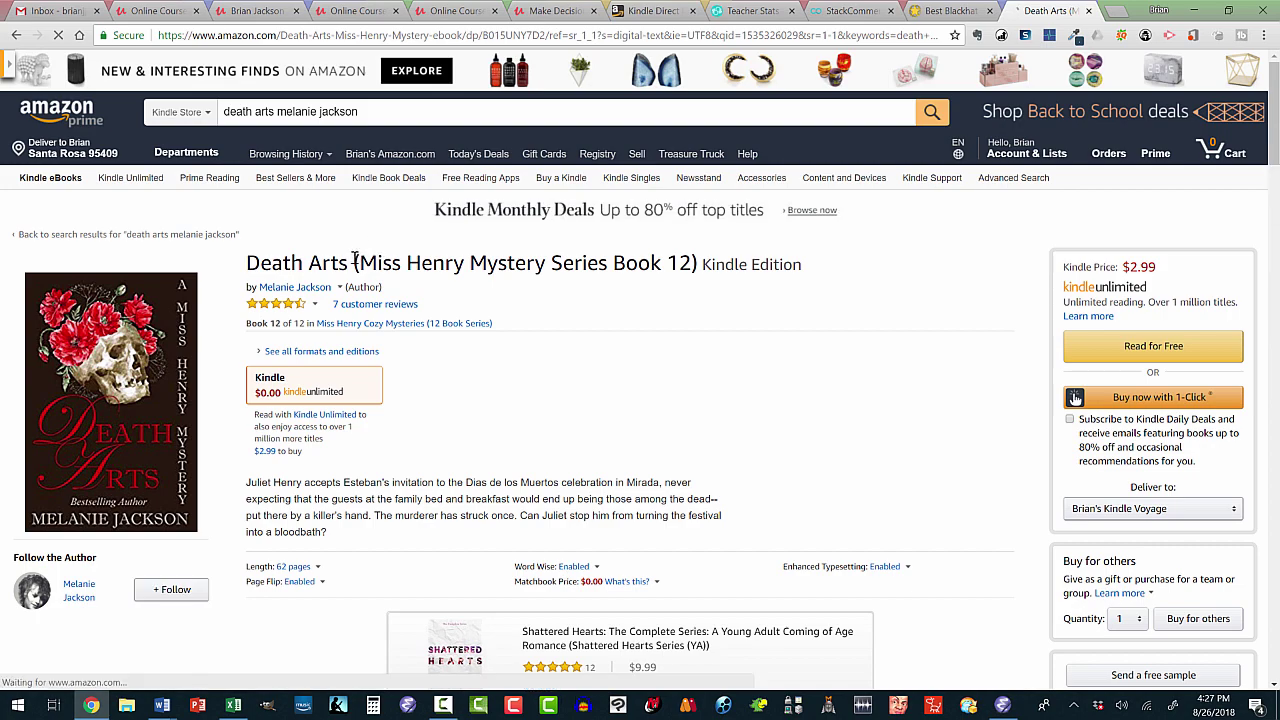
scroll(355, 258, "down", 15)
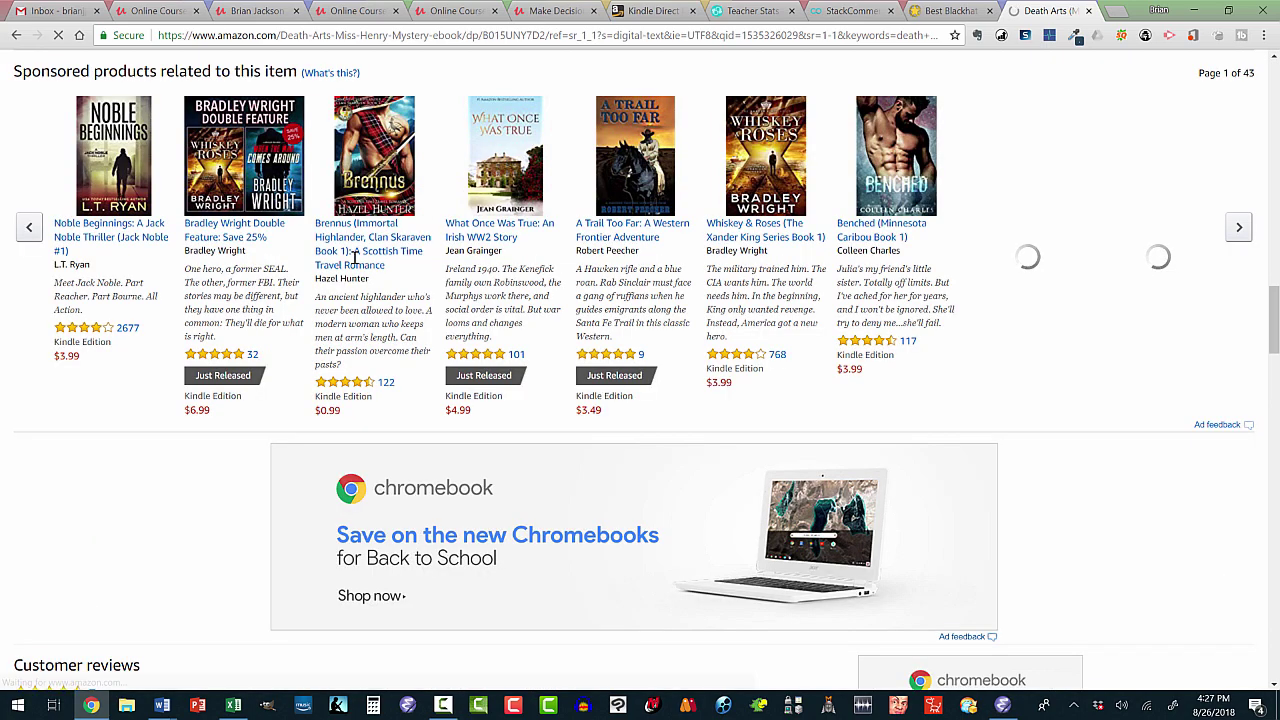
scroll(402, 286, "up", 3)
scroll(402, 286, "up", 10)
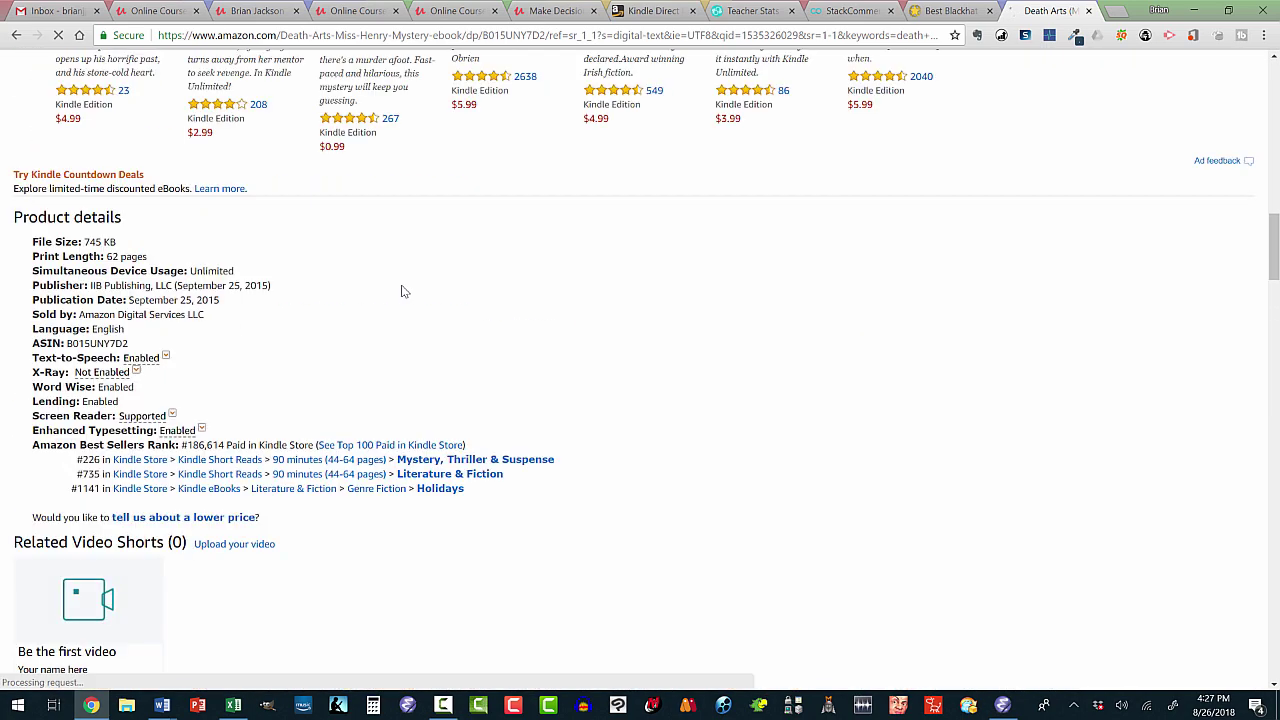
scroll(402, 285, "up", 4)
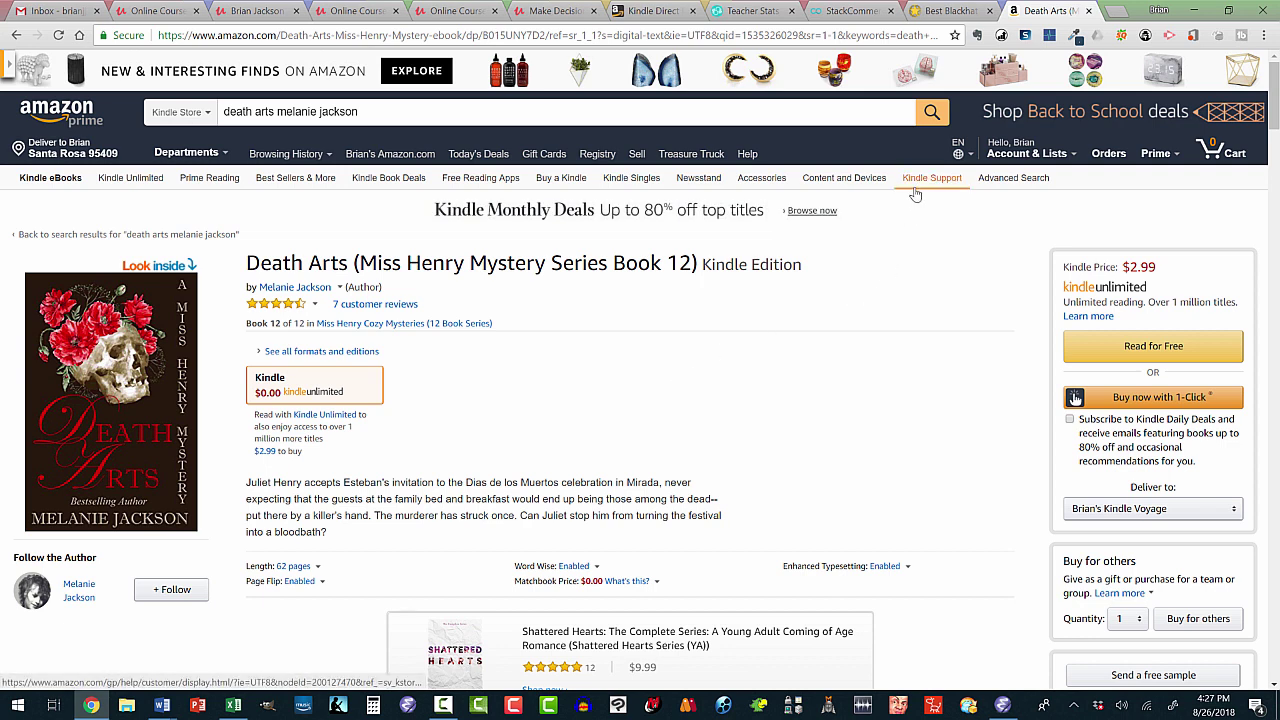
- Open the KDROI extension for this book, set the genre to Mystery/Thriller and sub-genre to Cozy, and fill in the author's e-mail address
left_click(1001, 36)
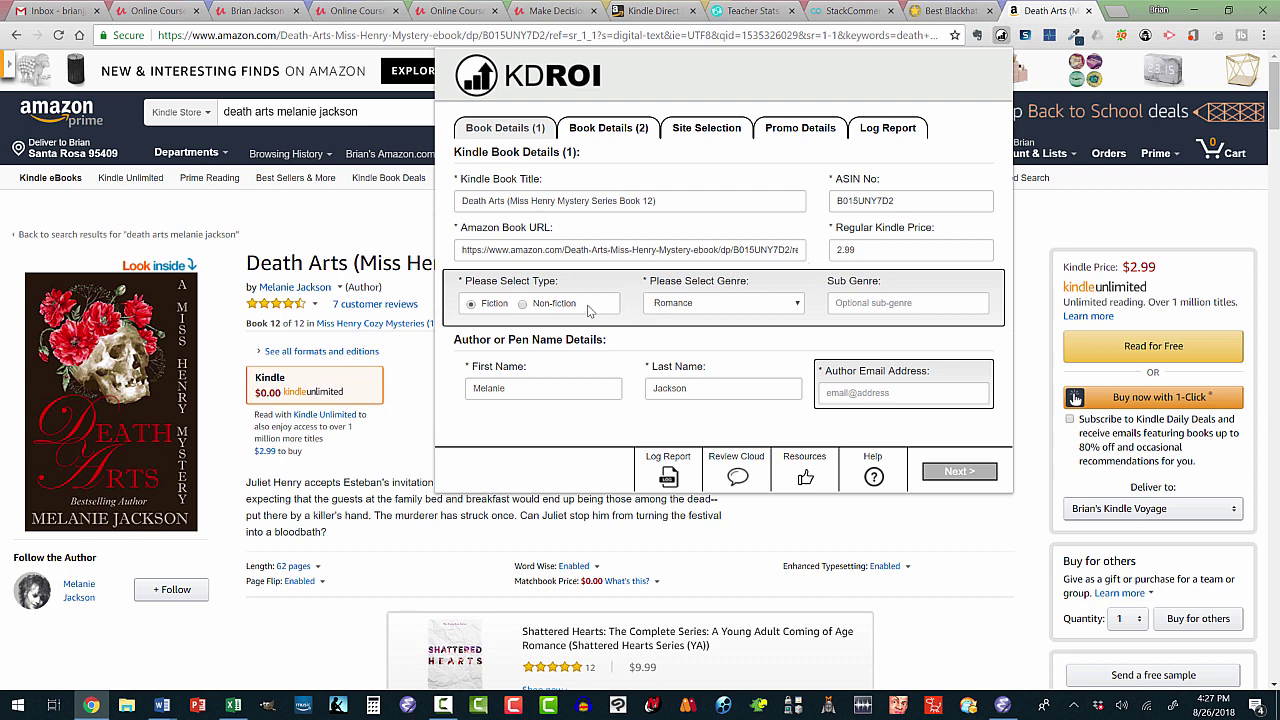
left_click(778, 308)
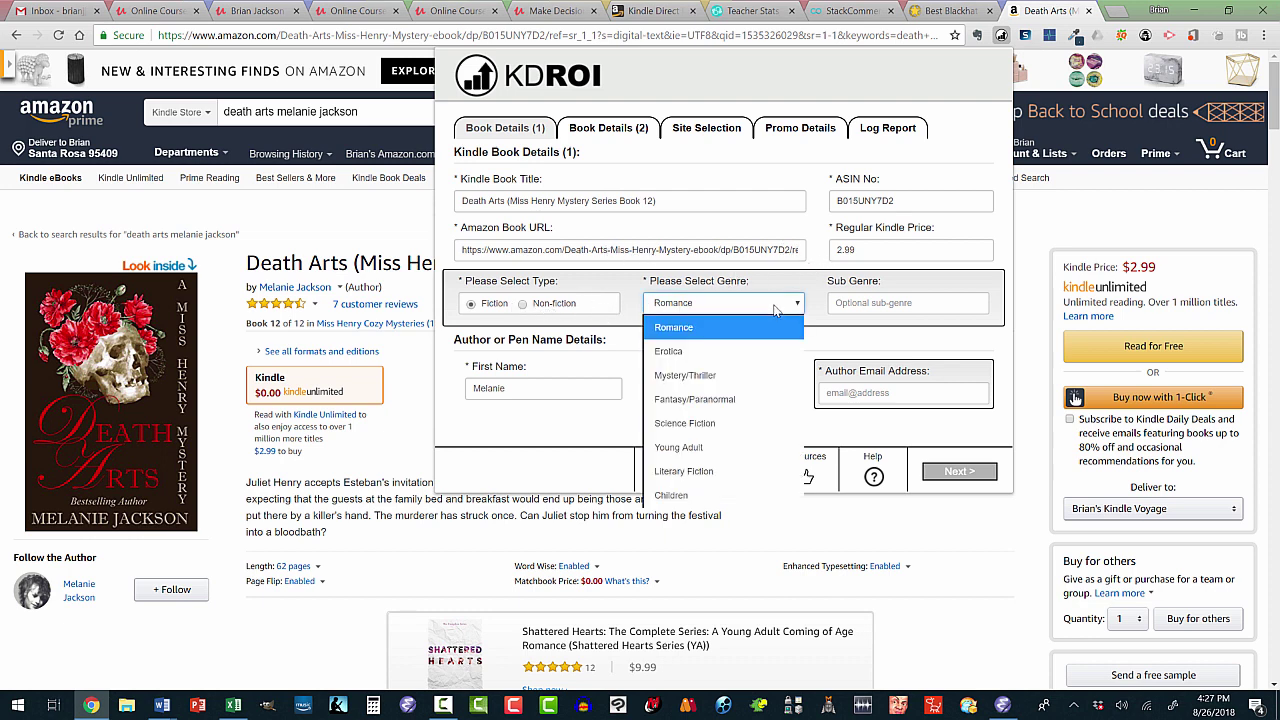
left_click(732, 376)
left_click(852, 304)
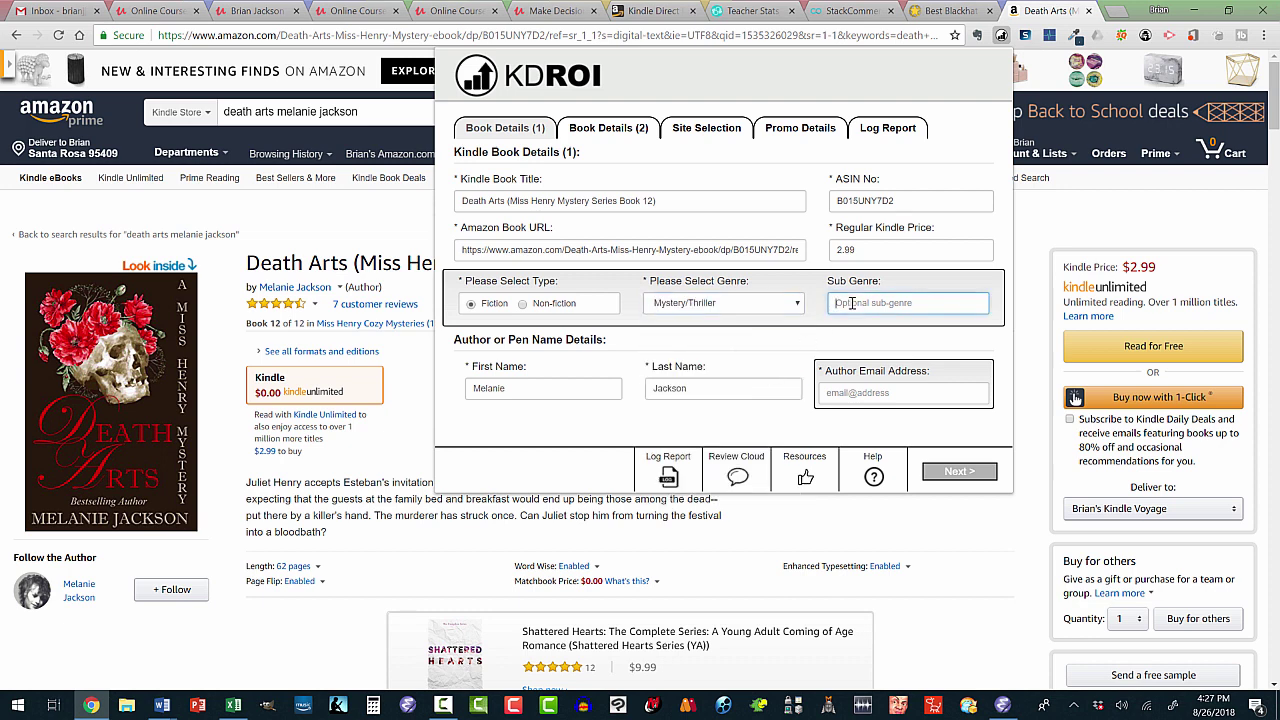
type("Cozy")
left_click(863, 393)
left_click(859, 415)
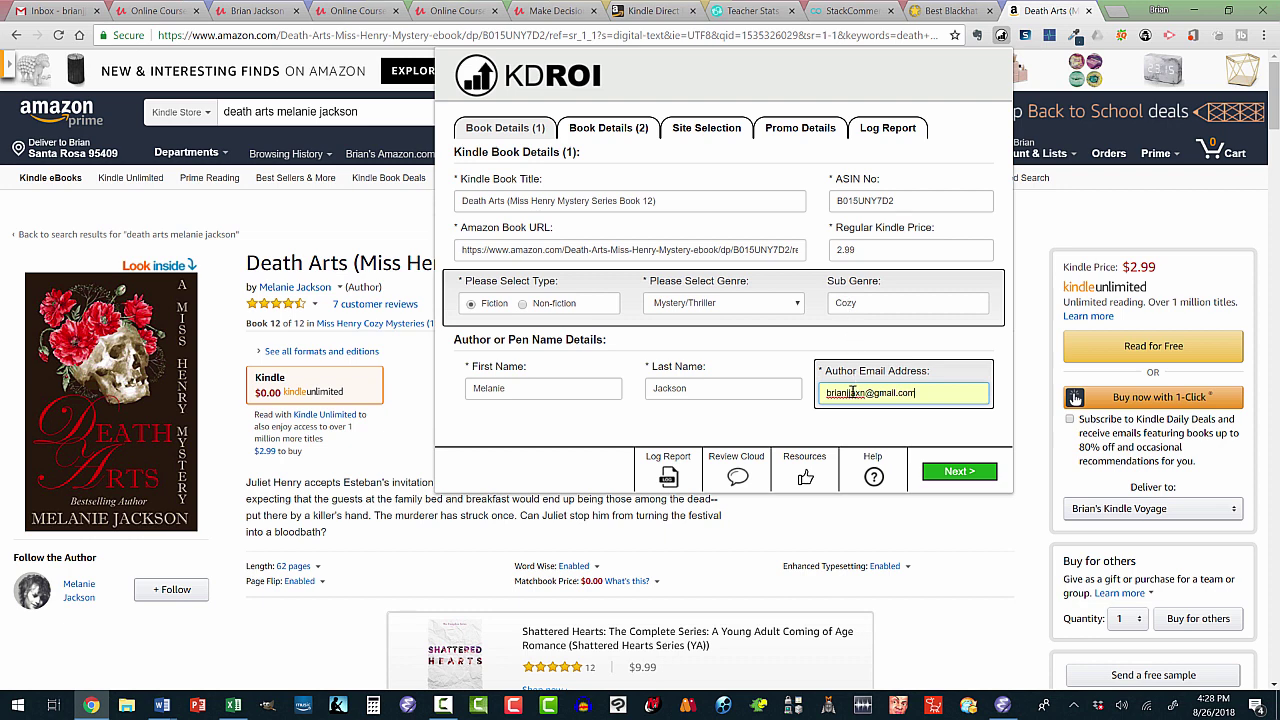
- Accept both book details pages and the FREE Promo selection with all sites ticked, proceeding to the promotion dates
left_click(950, 472)
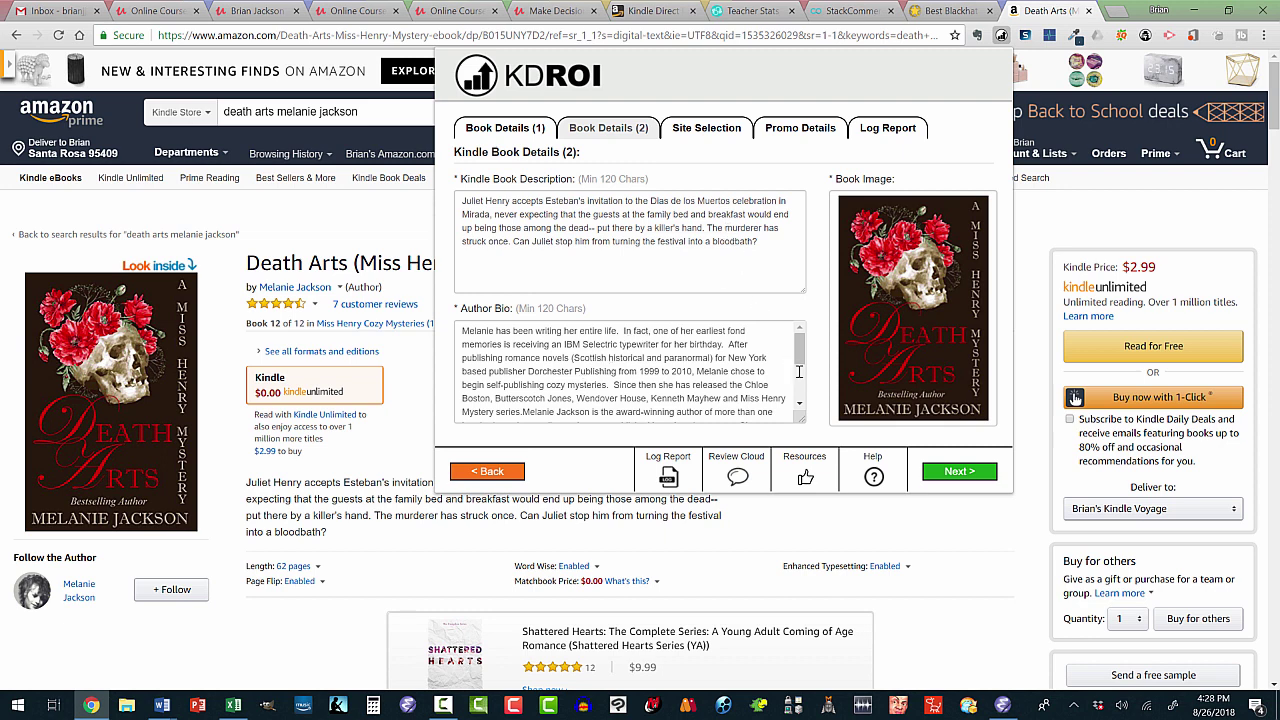
left_click(957, 473)
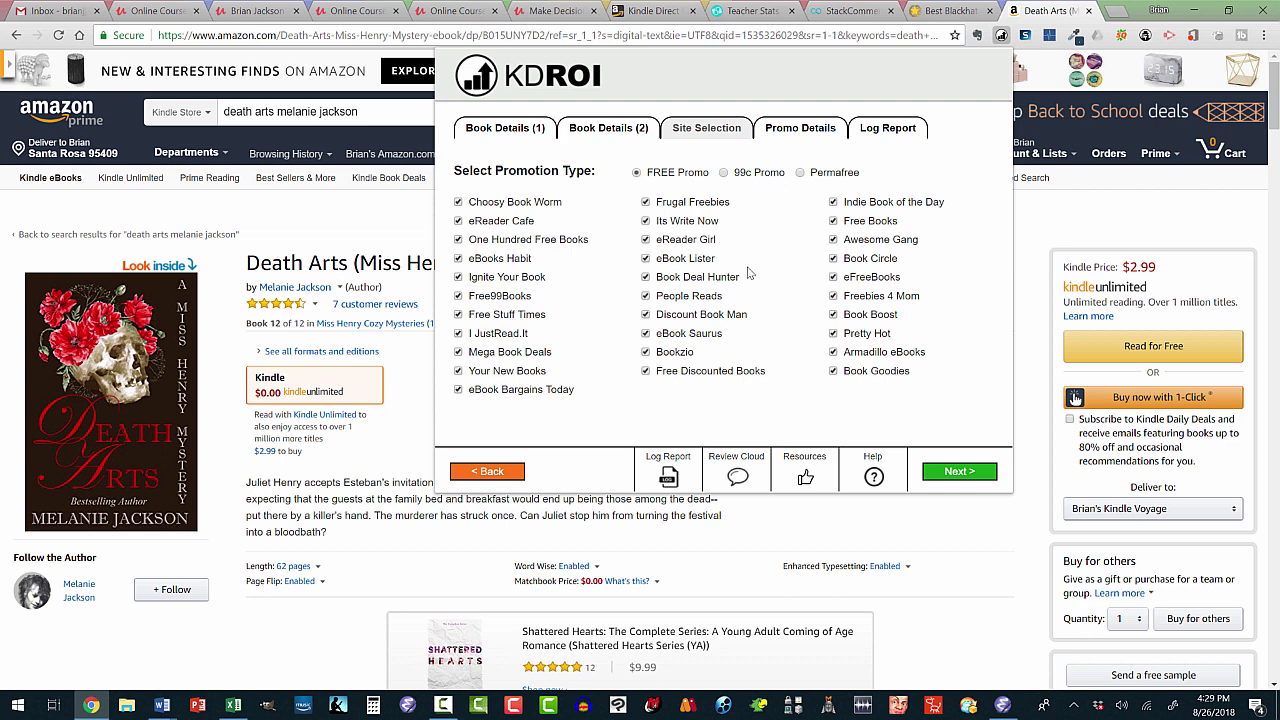
left_click(960, 472)
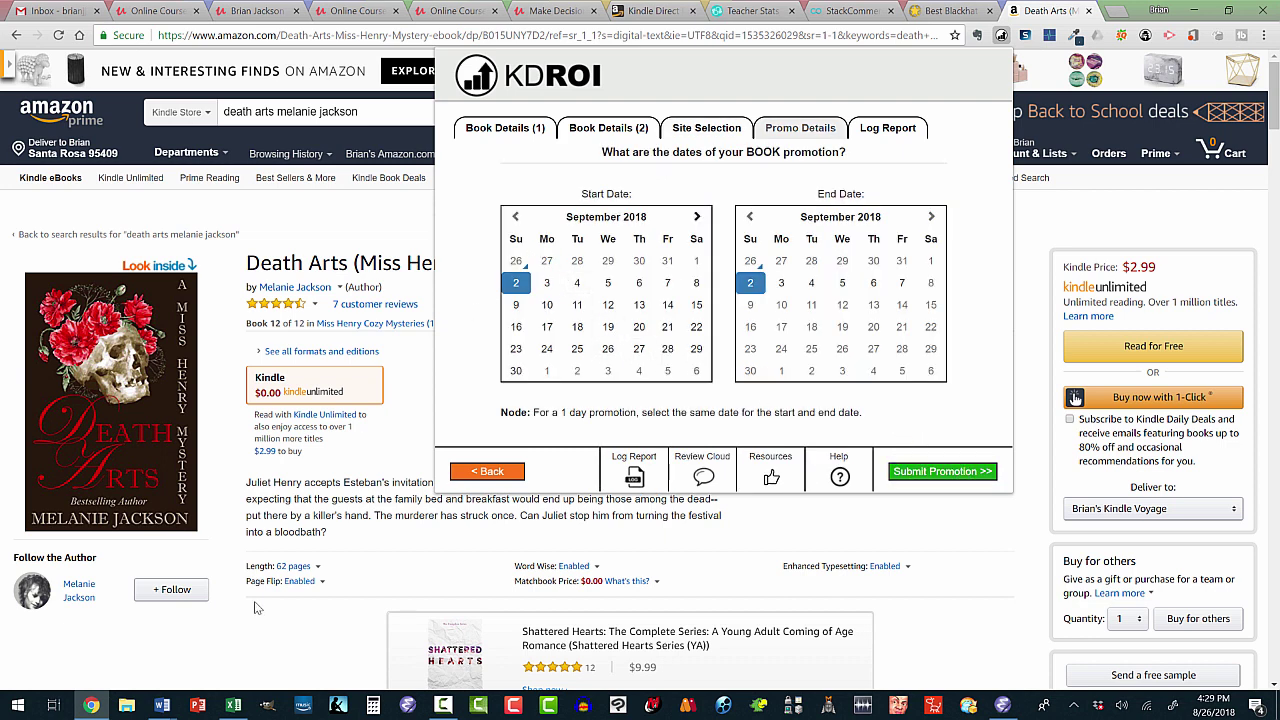
- Check the Excel book schedule, set the promotion to run from September 4 to September 8, 2018, and submit it
mouse_move(237, 705)
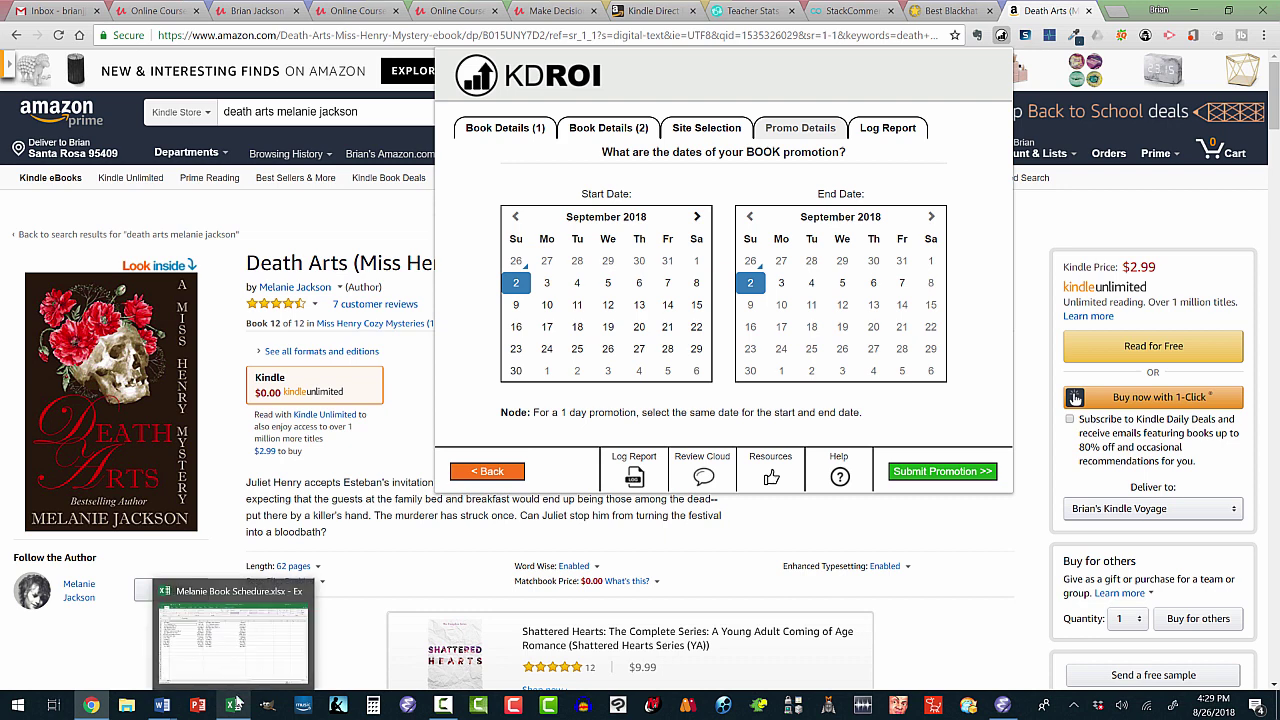
left_click(238, 676)
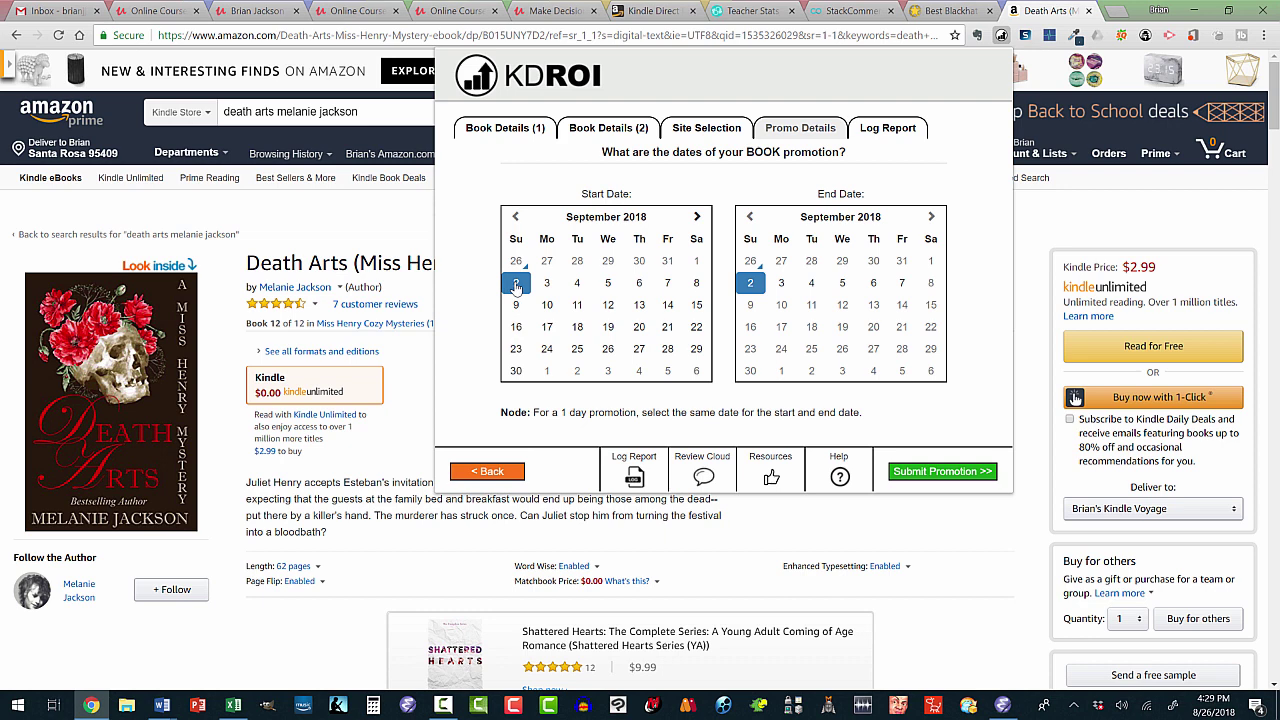
left_click(577, 284)
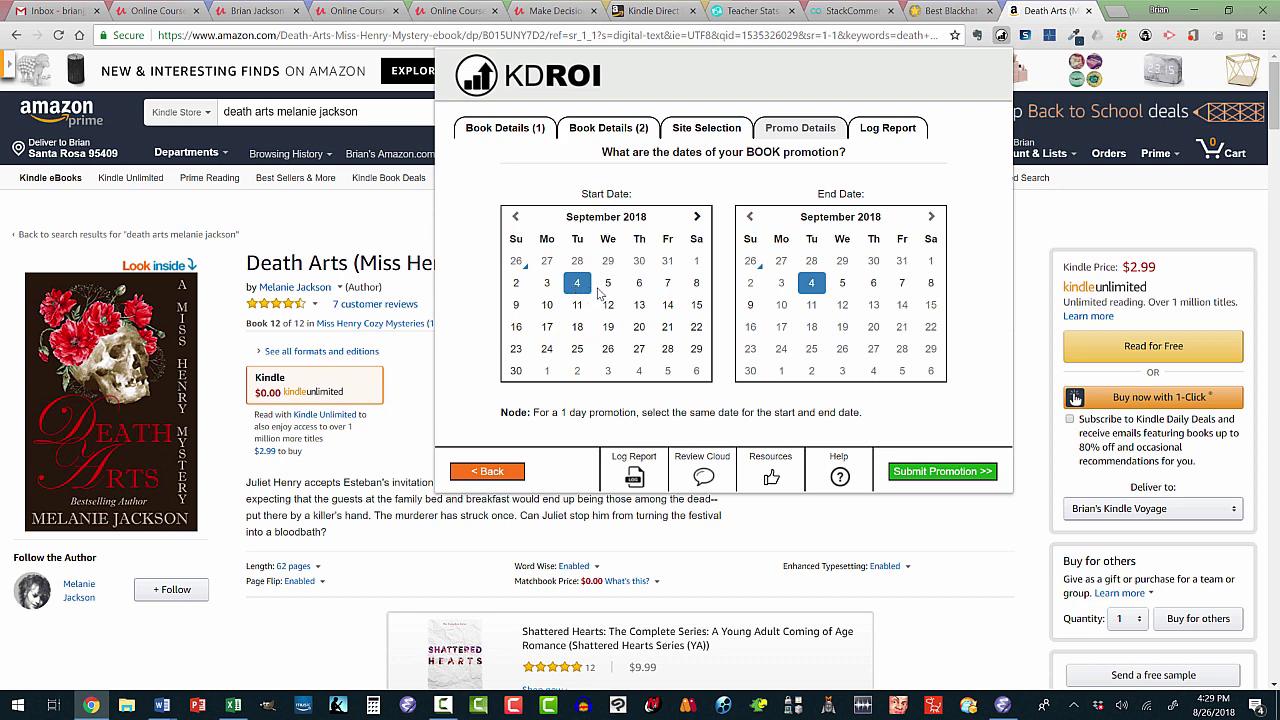
left_click(931, 285)
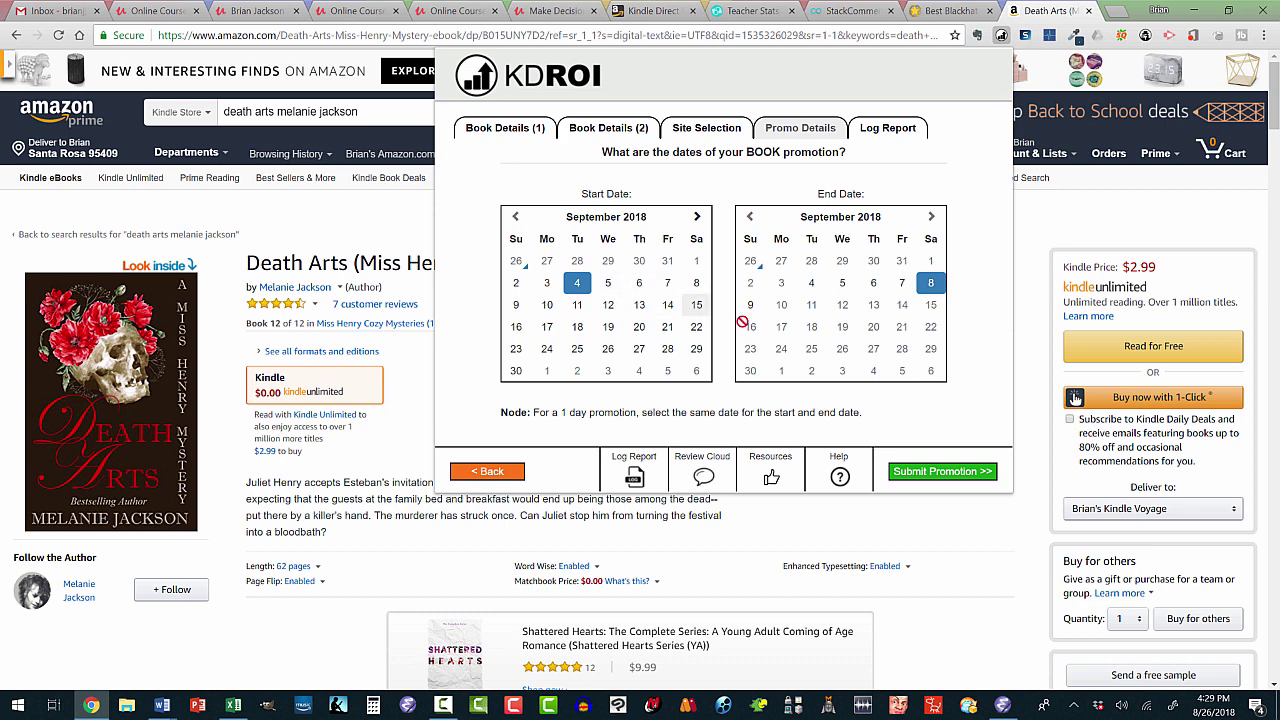
left_click(957, 474)
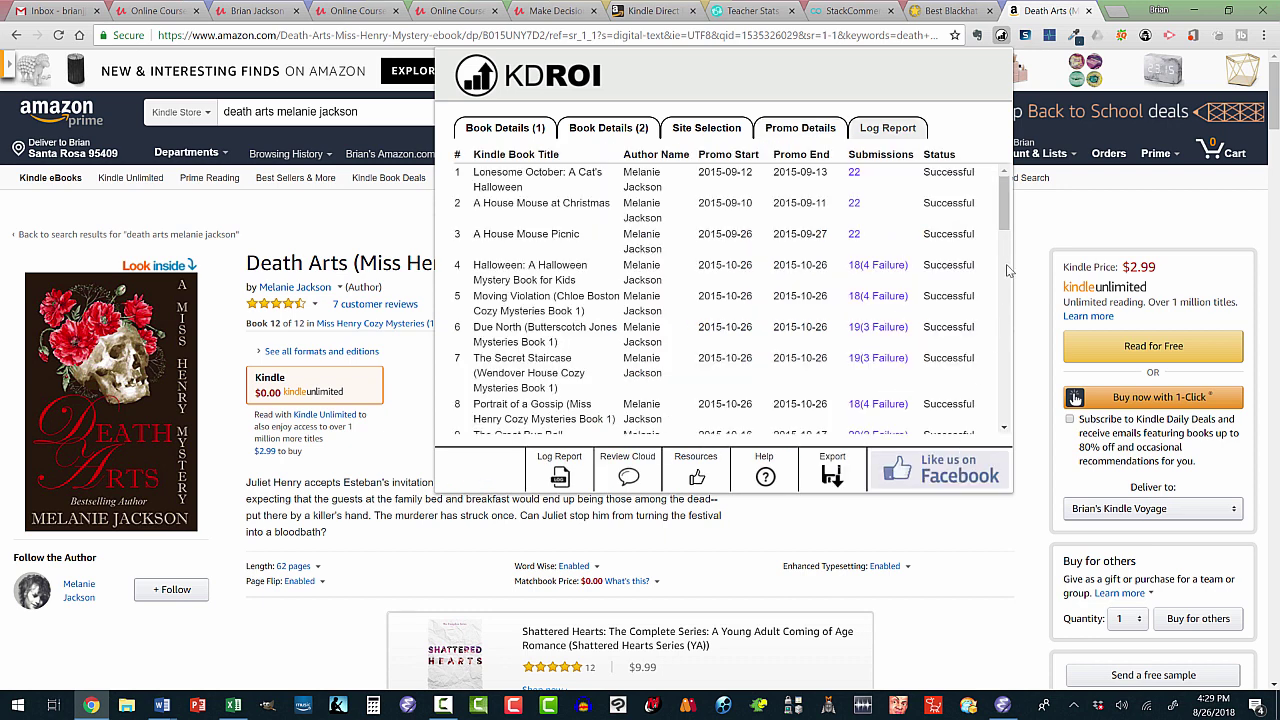
- Review the KDROI log report down to its latest entry and examine the units ordered chart on the Kindle Direct Publishing dashboard
left_click_drag(1007, 217, 935, 437)
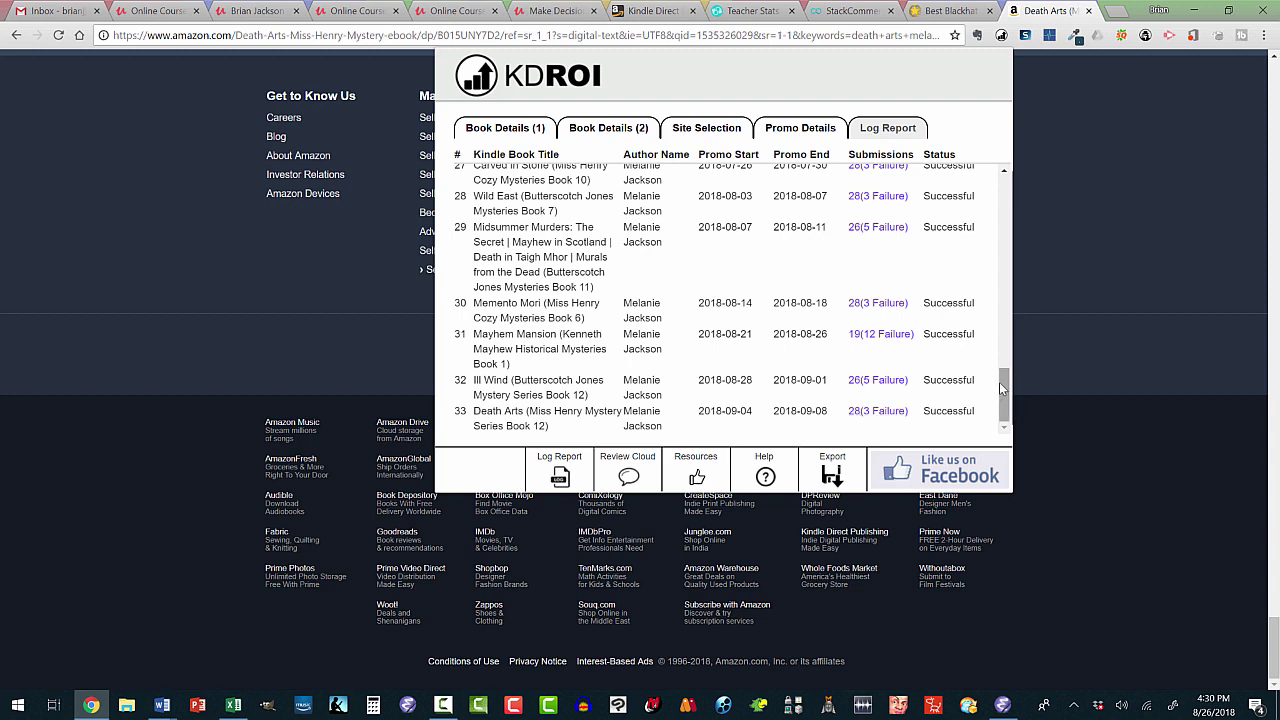
left_click(1047, 235)
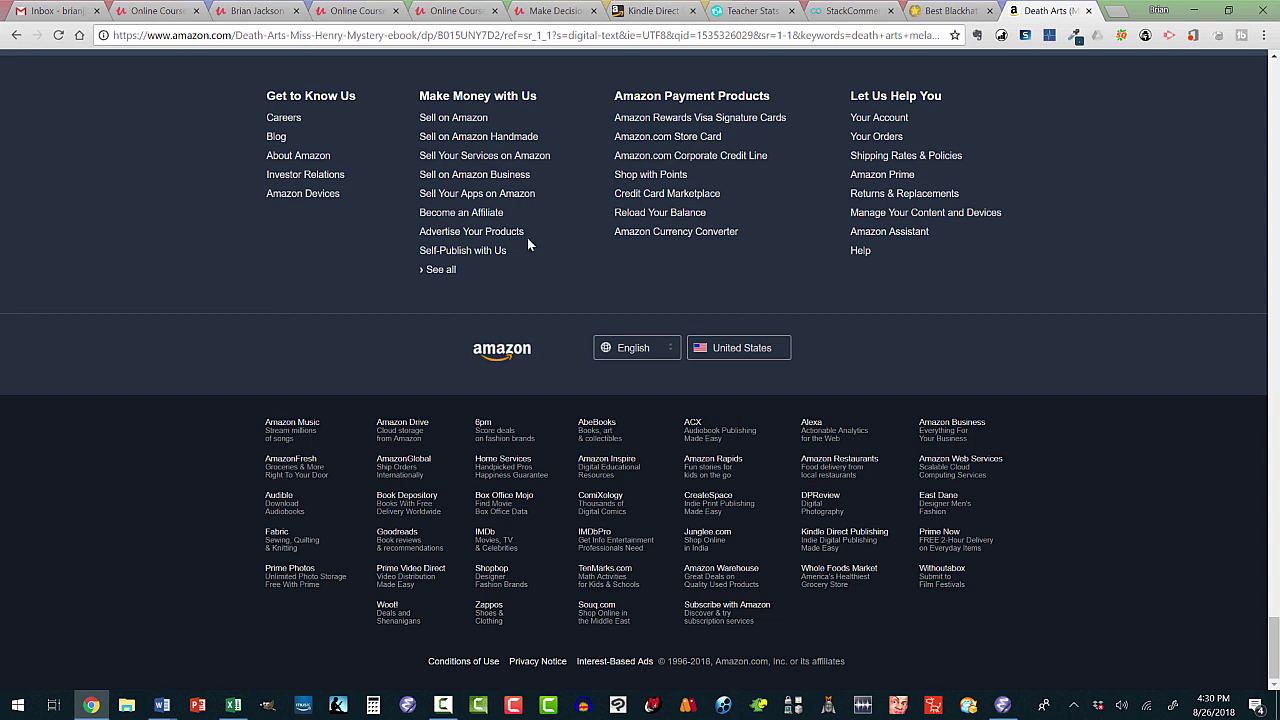
left_click(636, 12)
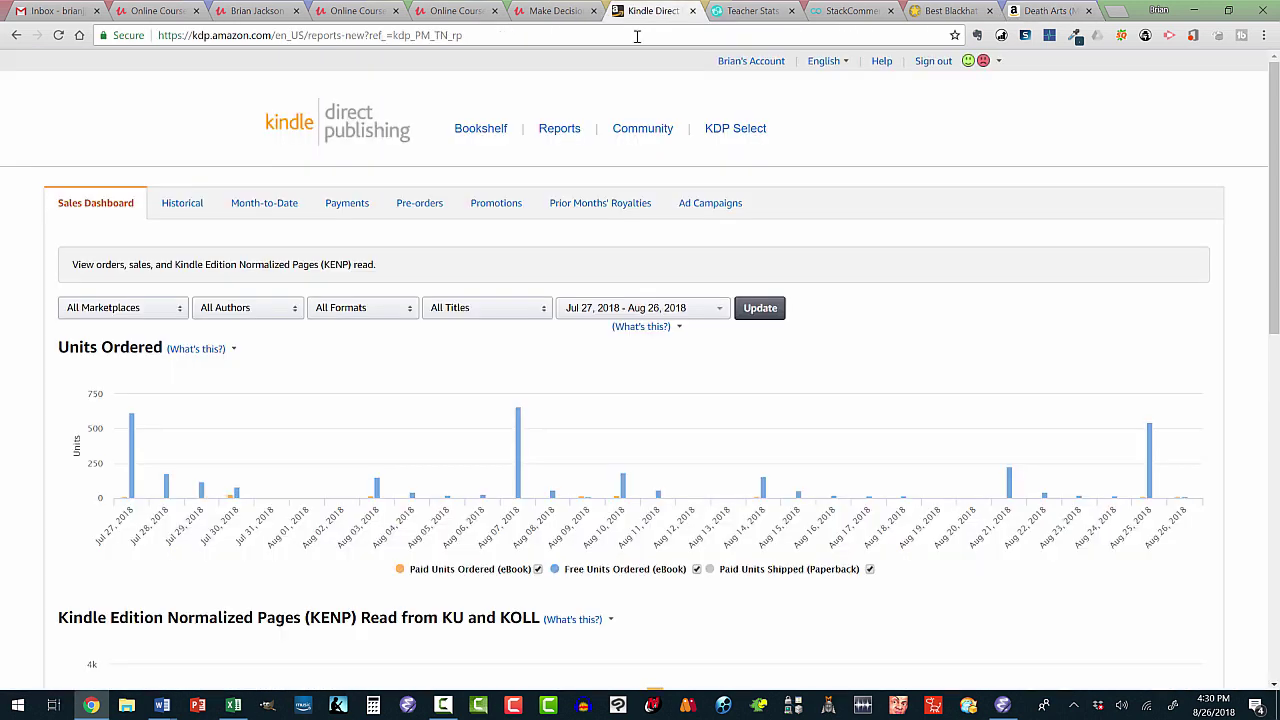
mouse_move(1148, 432)
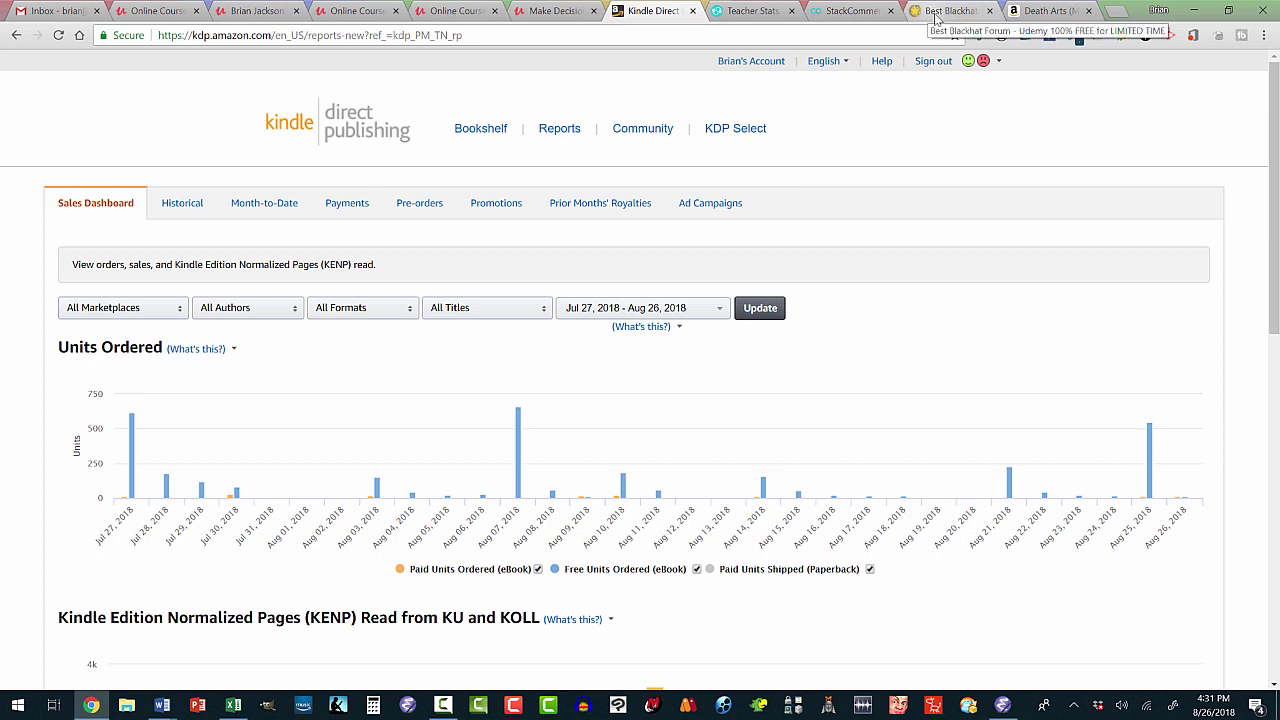
- Return to the Death Arts product page on Amazon and look back through its related books and customer reviews
left_click(1037, 12)
scroll(719, 207, "up", 15)
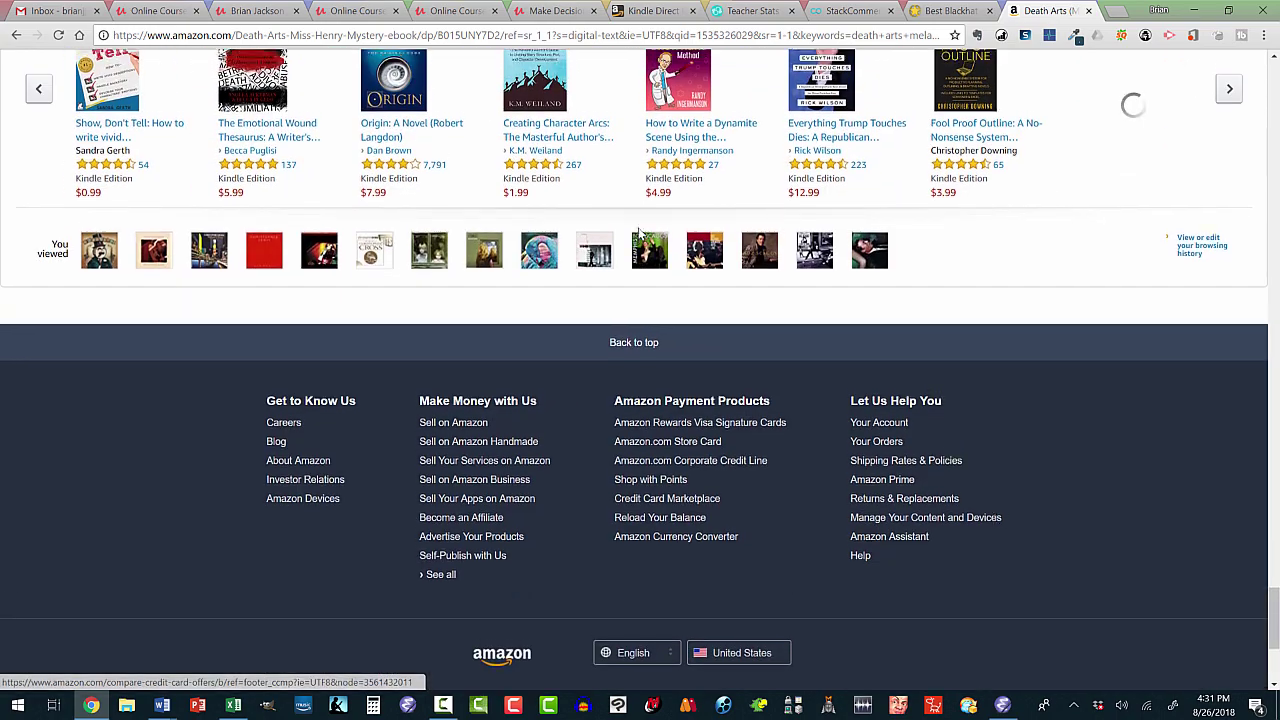
scroll(640, 233, "up", 15)
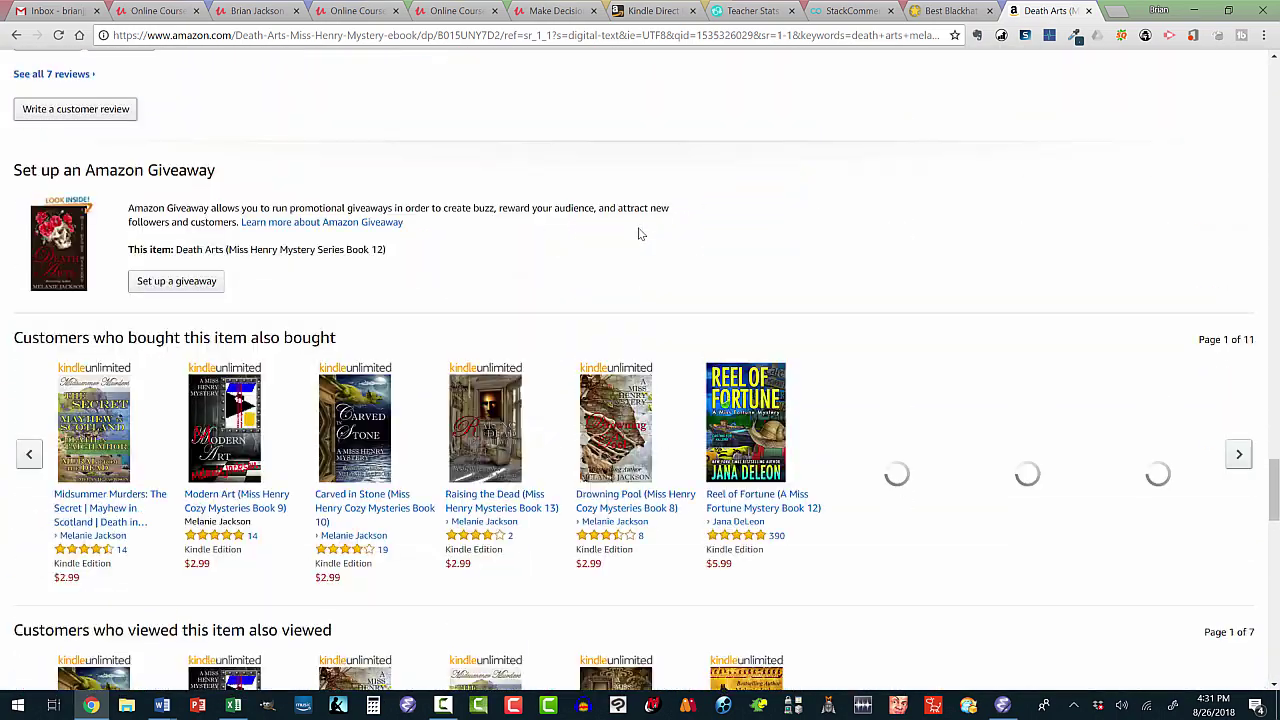
scroll(640, 233, "up", 15)
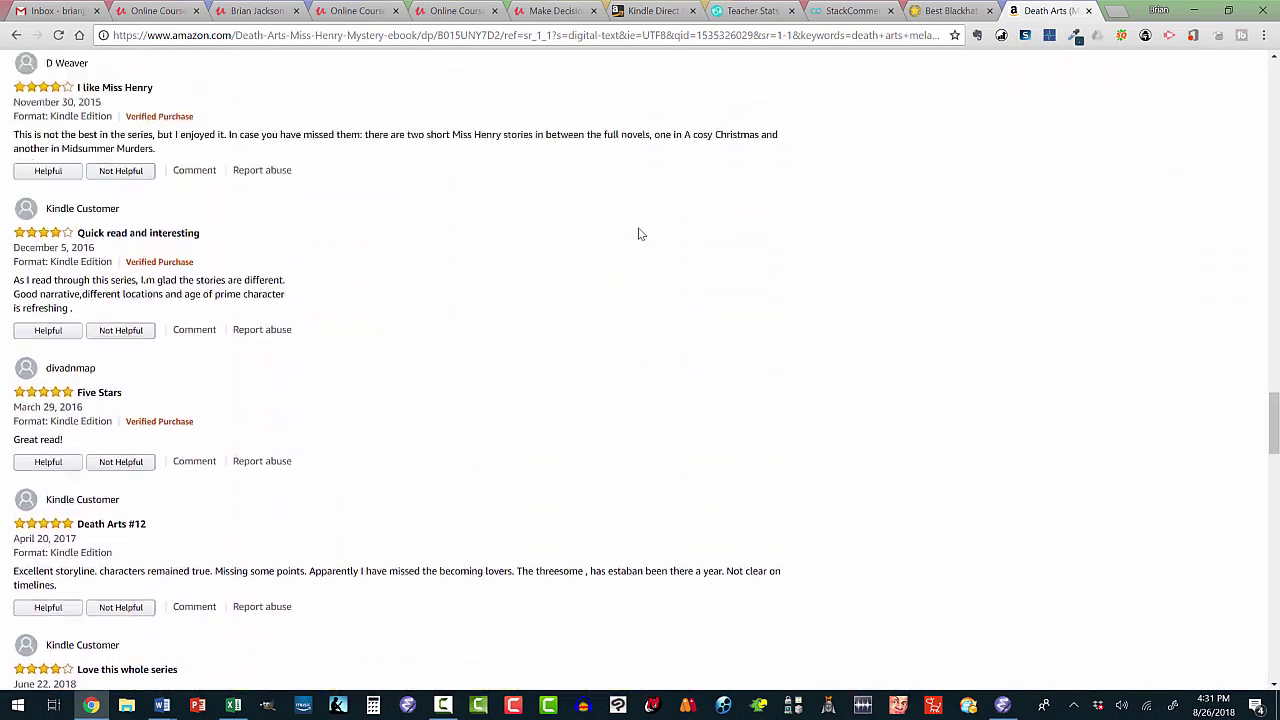
scroll(640, 233, "up", 3)
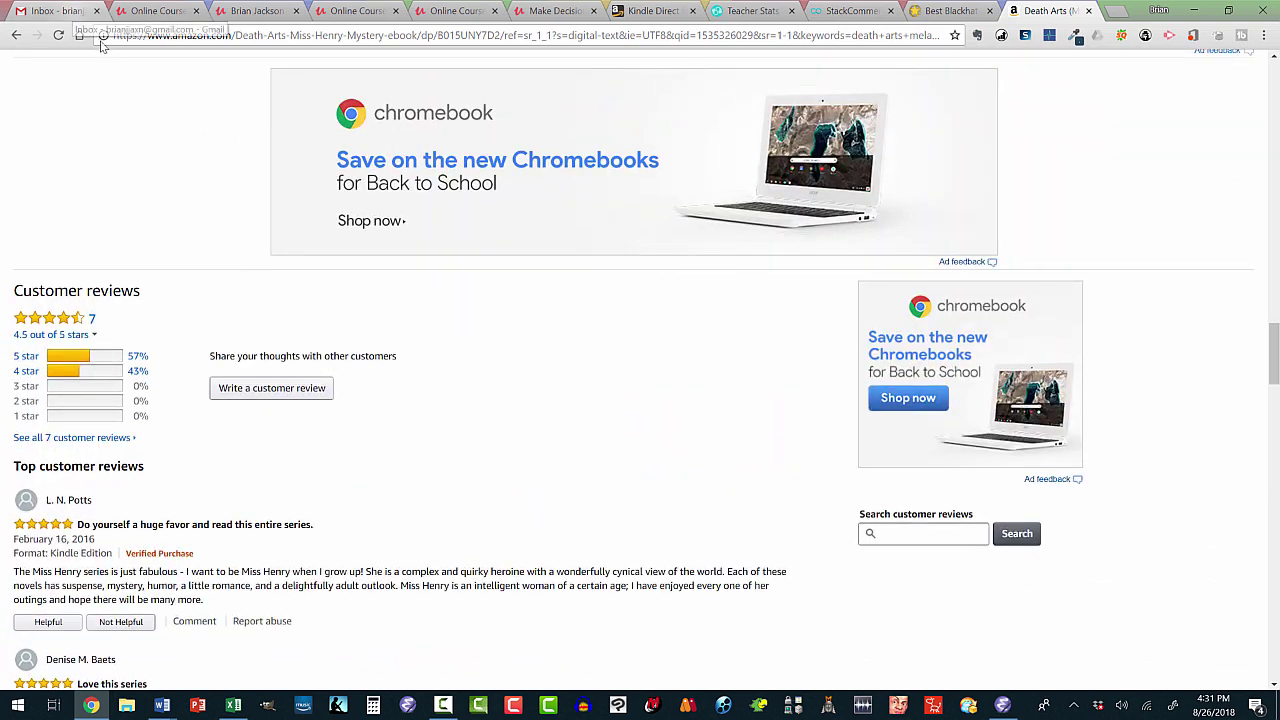
- Switch to Gmail, confirm the ebook submission through the link in the eBooksHabit.com message, and delete that e-mail
left_click(74, 12)
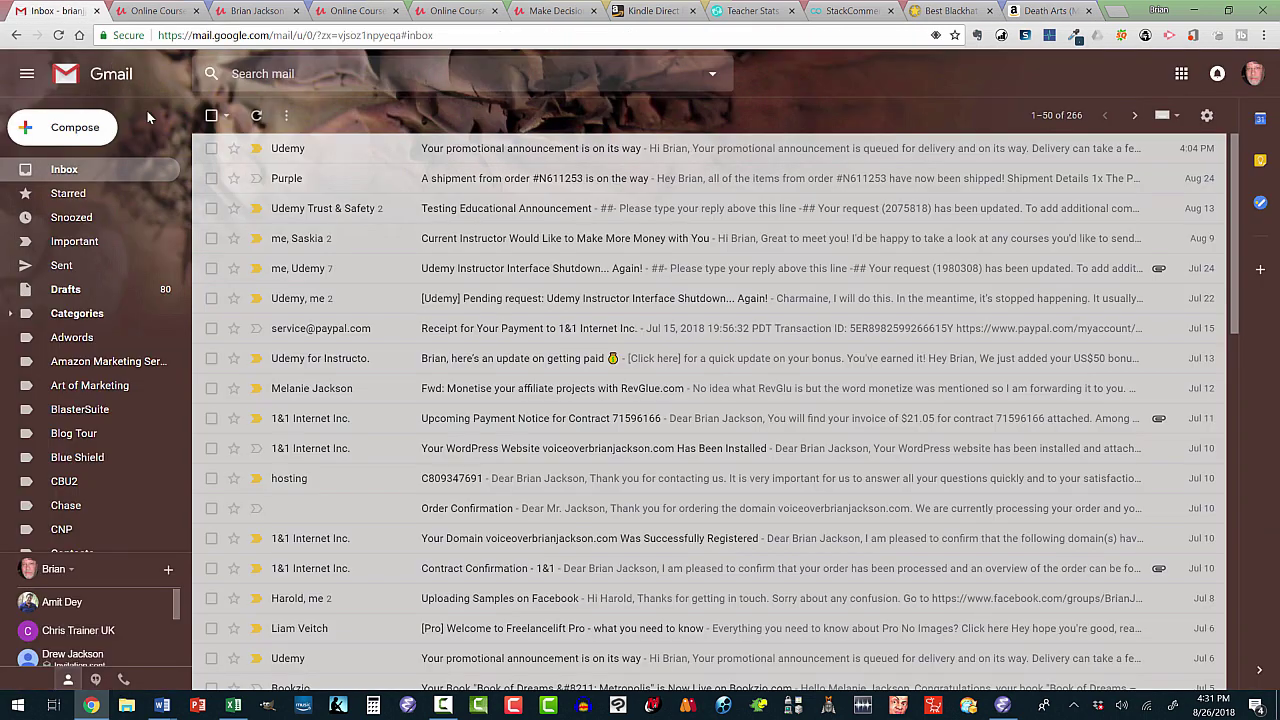
left_click(66, 172)
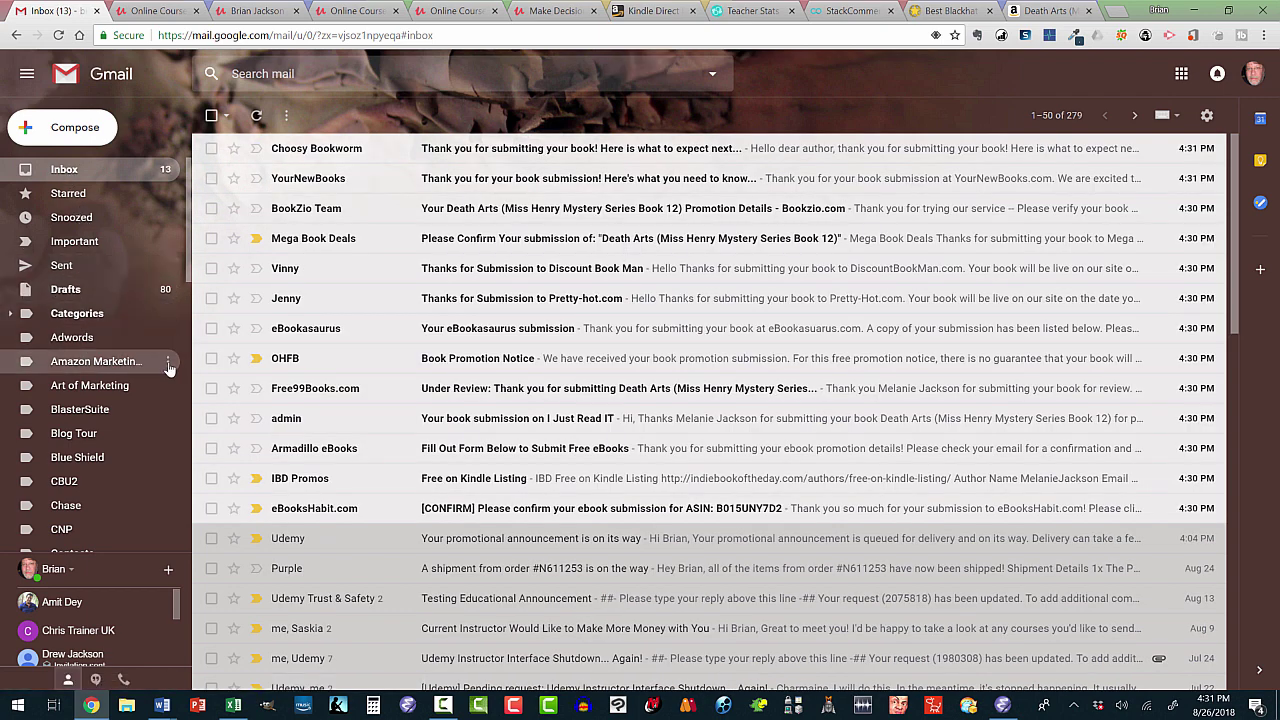
left_click(287, 510)
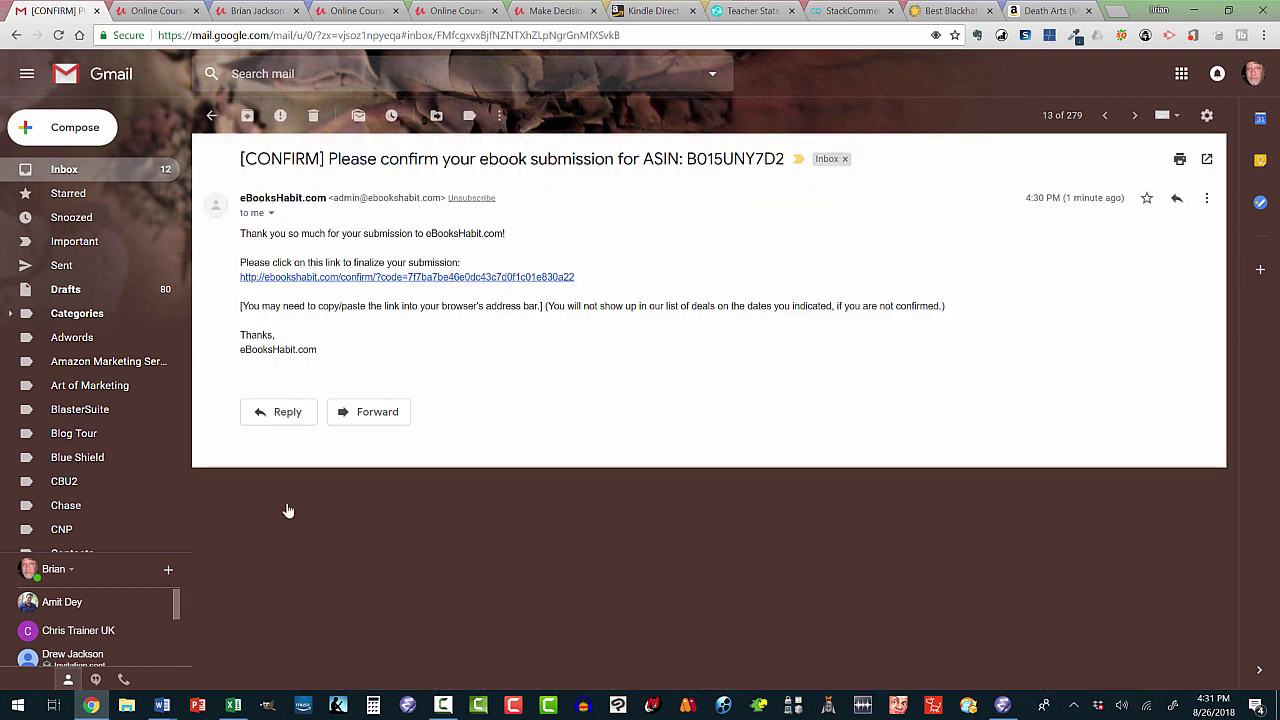
left_click(418, 279)
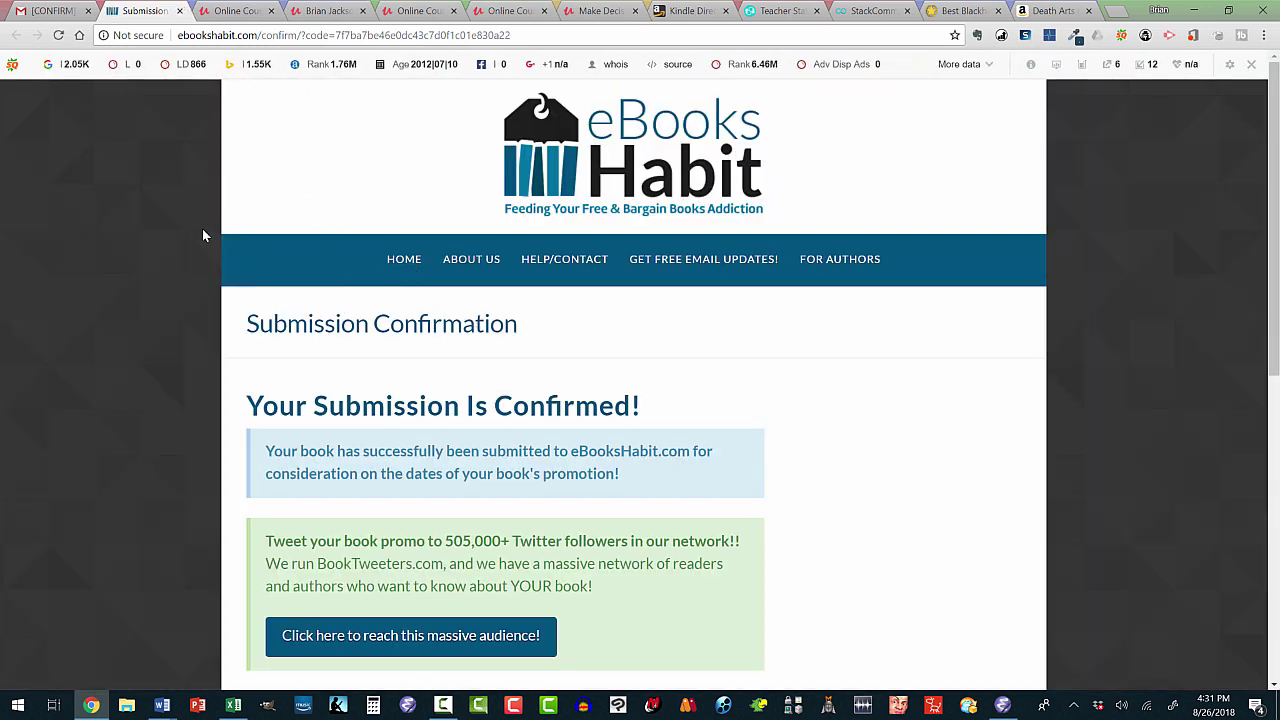
left_click(180, 11)
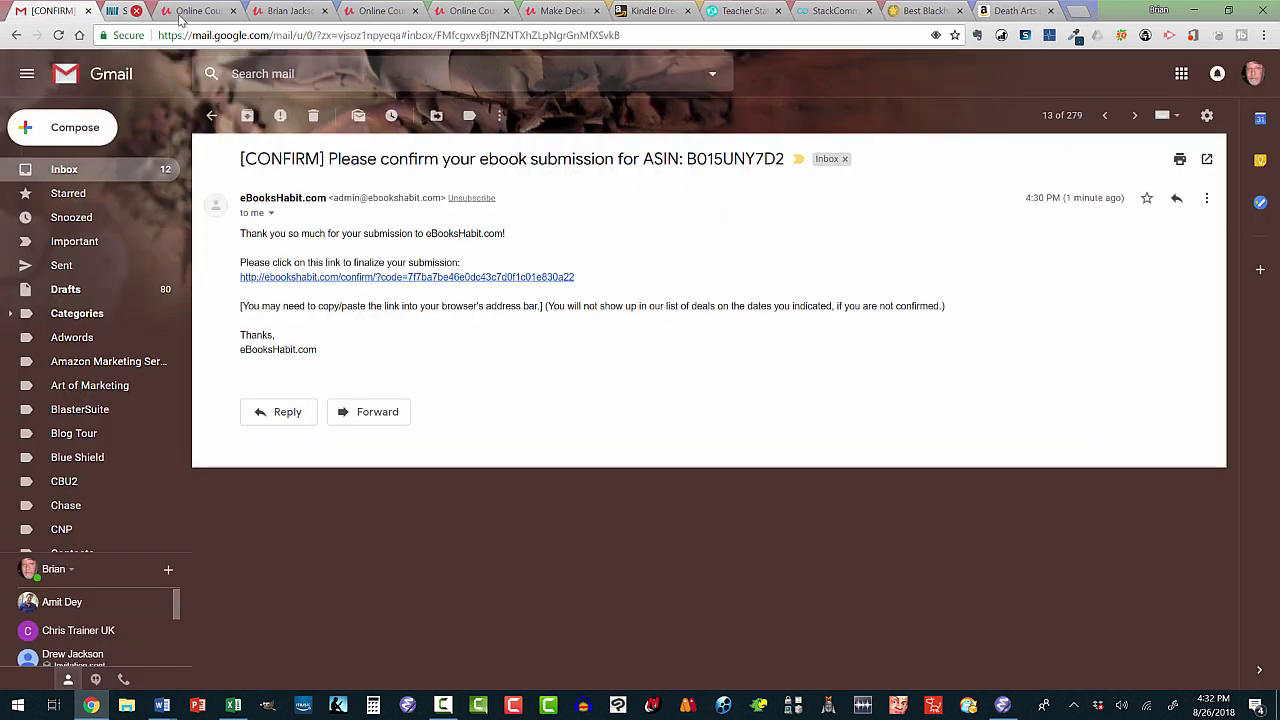
left_click(313, 116)
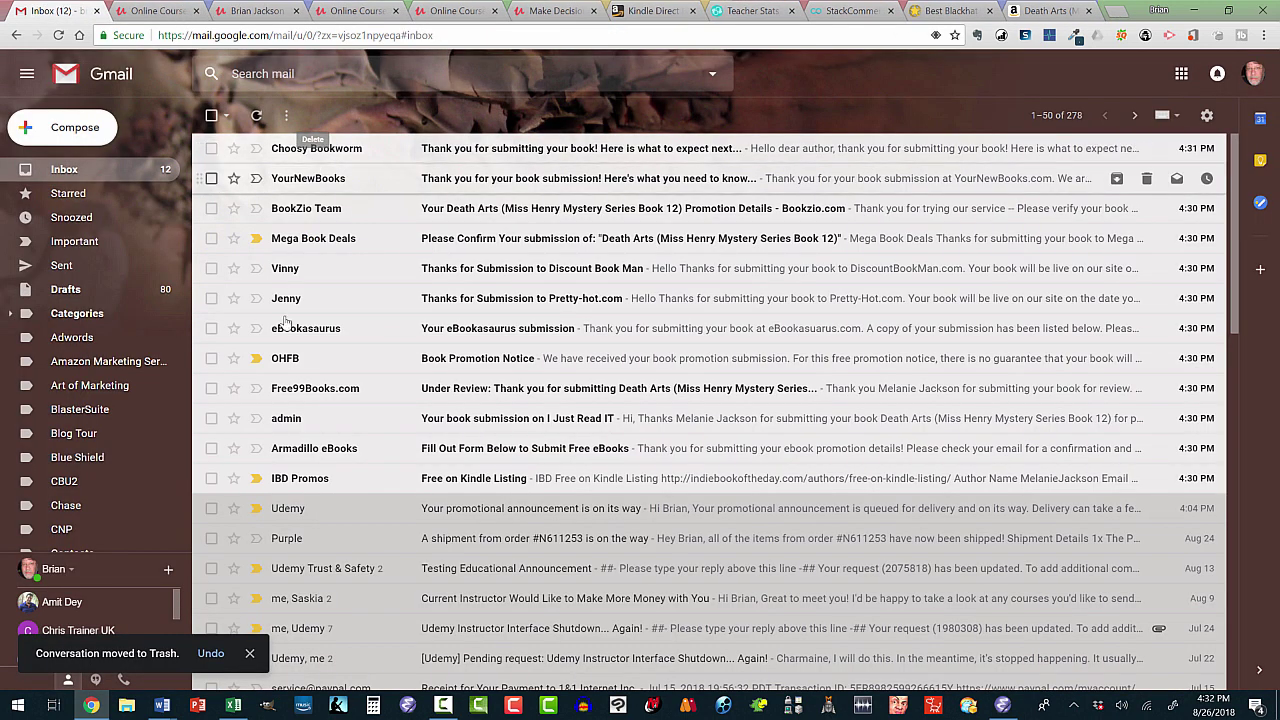
- Read and delete the submission e-mails from IBD Promos and Armadillo eBooks
left_click(283, 481)
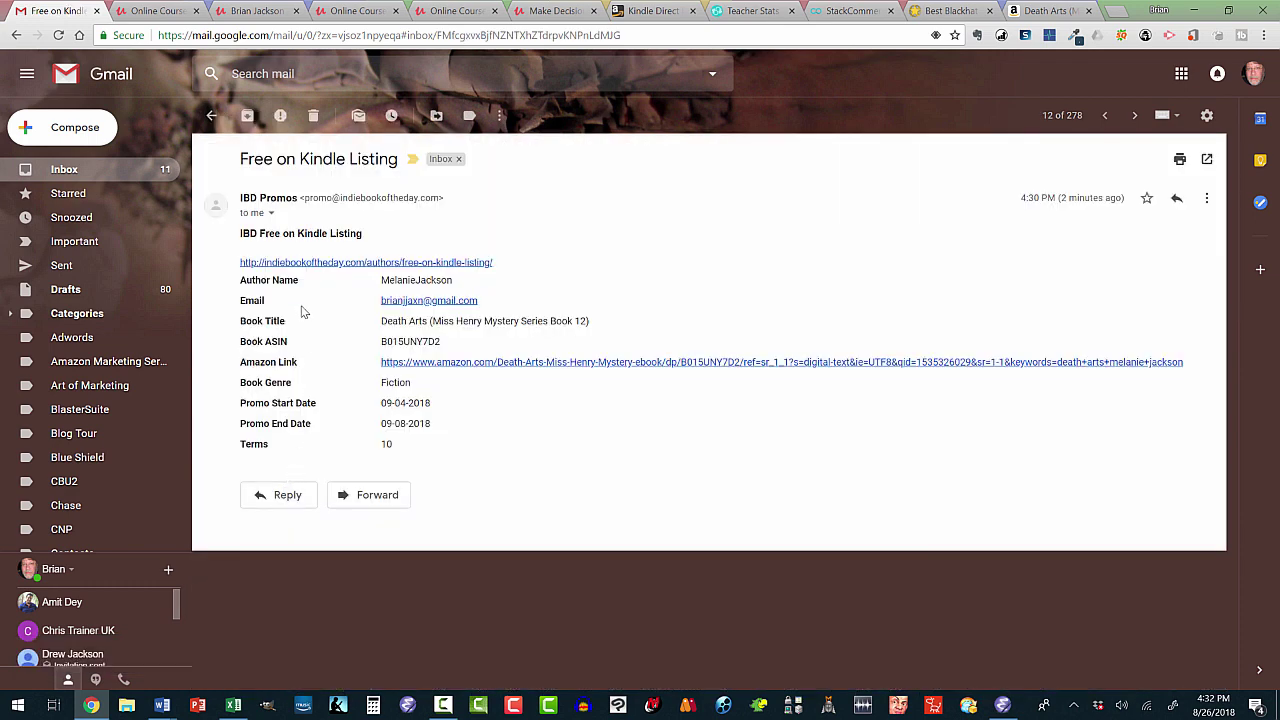
left_click(313, 116)
left_click(310, 447)
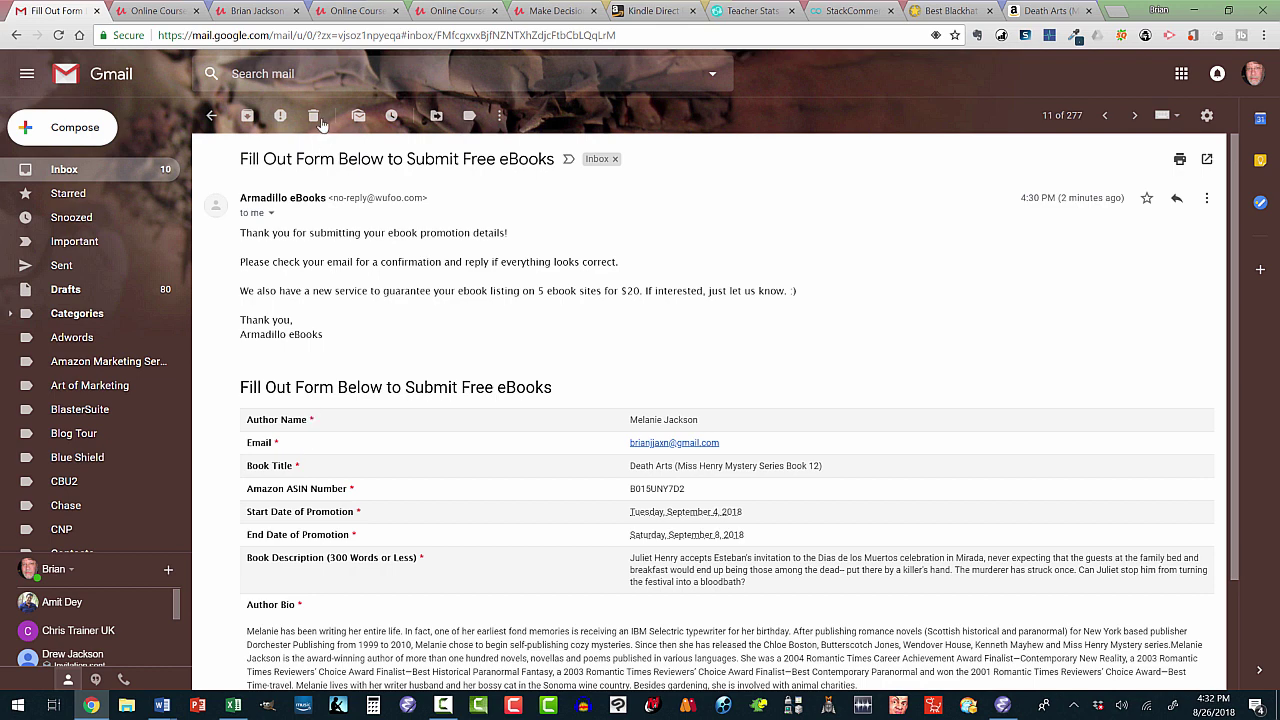
left_click(313, 116)
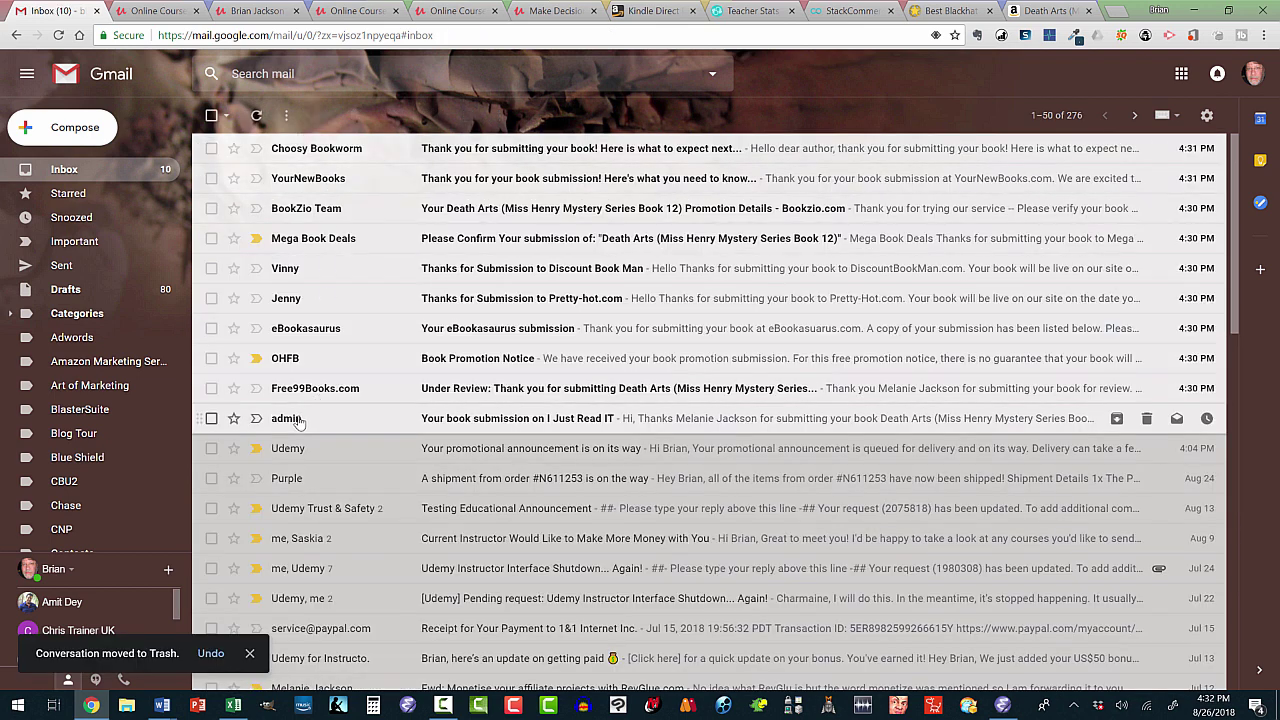
- Read through the I Just Read IT book submission e-mail and delete it
left_click(303, 421)
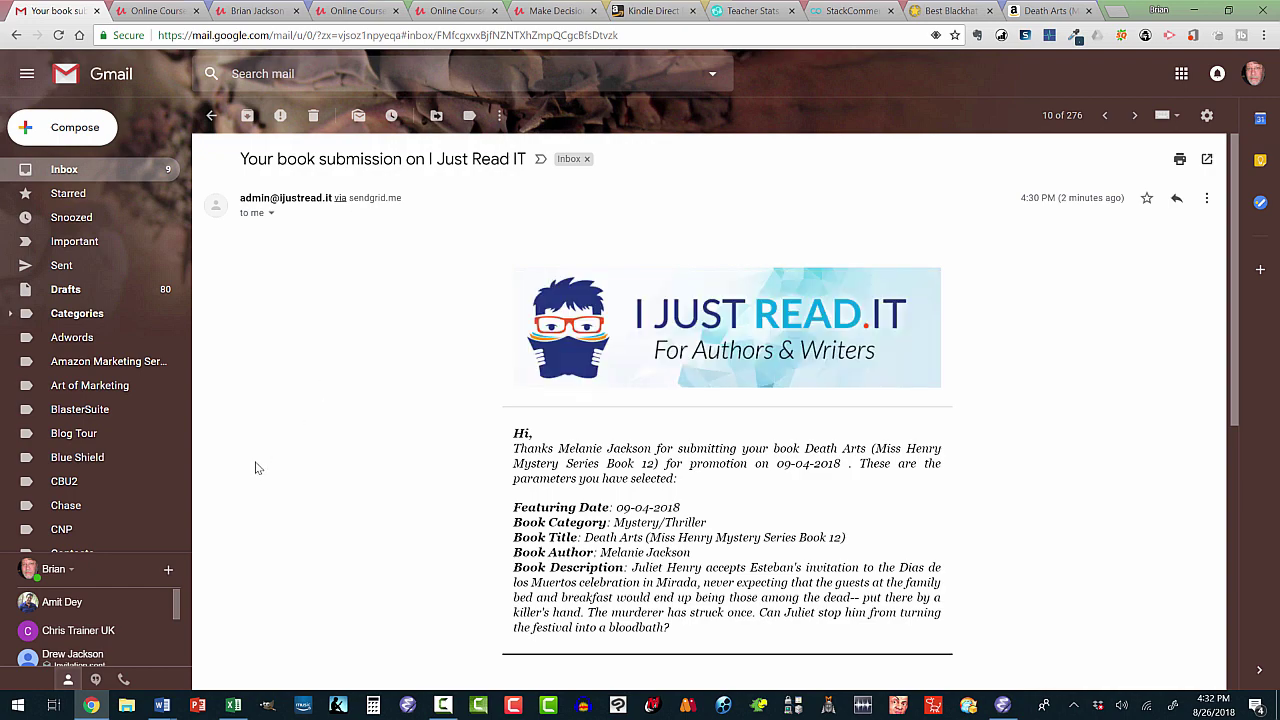
scroll(310, 390, "down", 3)
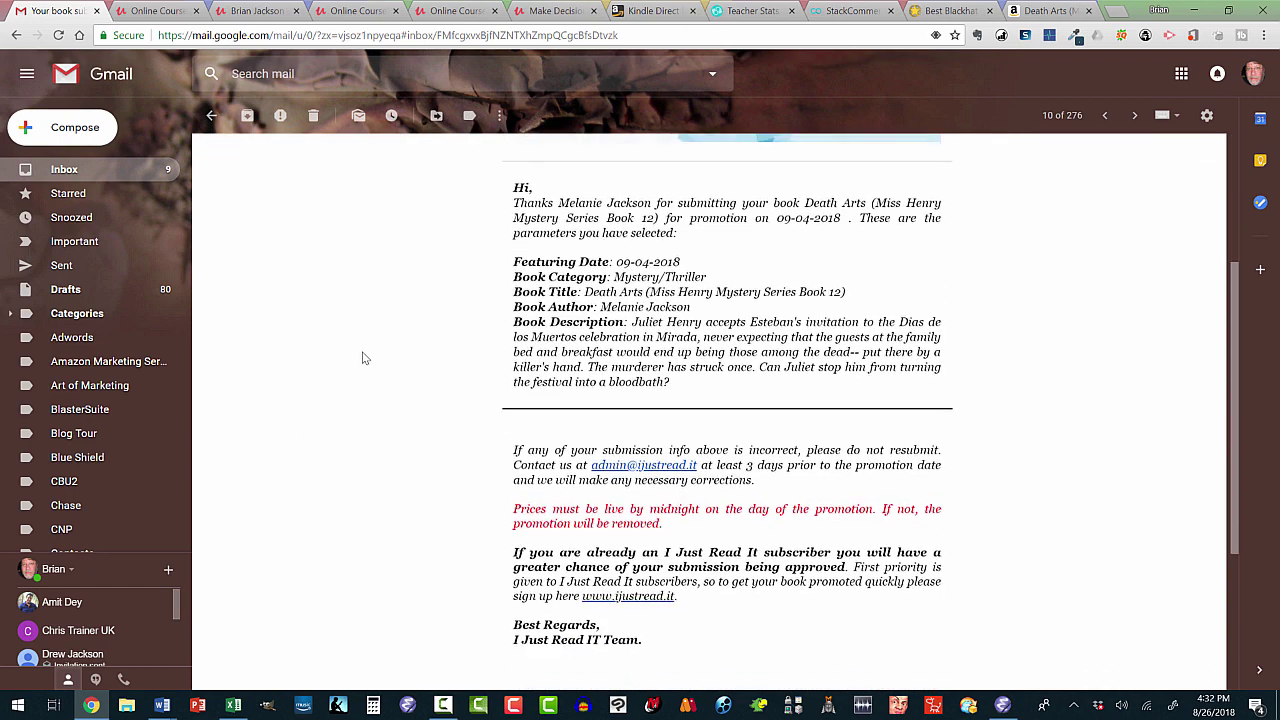
scroll(371, 337, "down", 2)
scroll(386, 323, "up", 4)
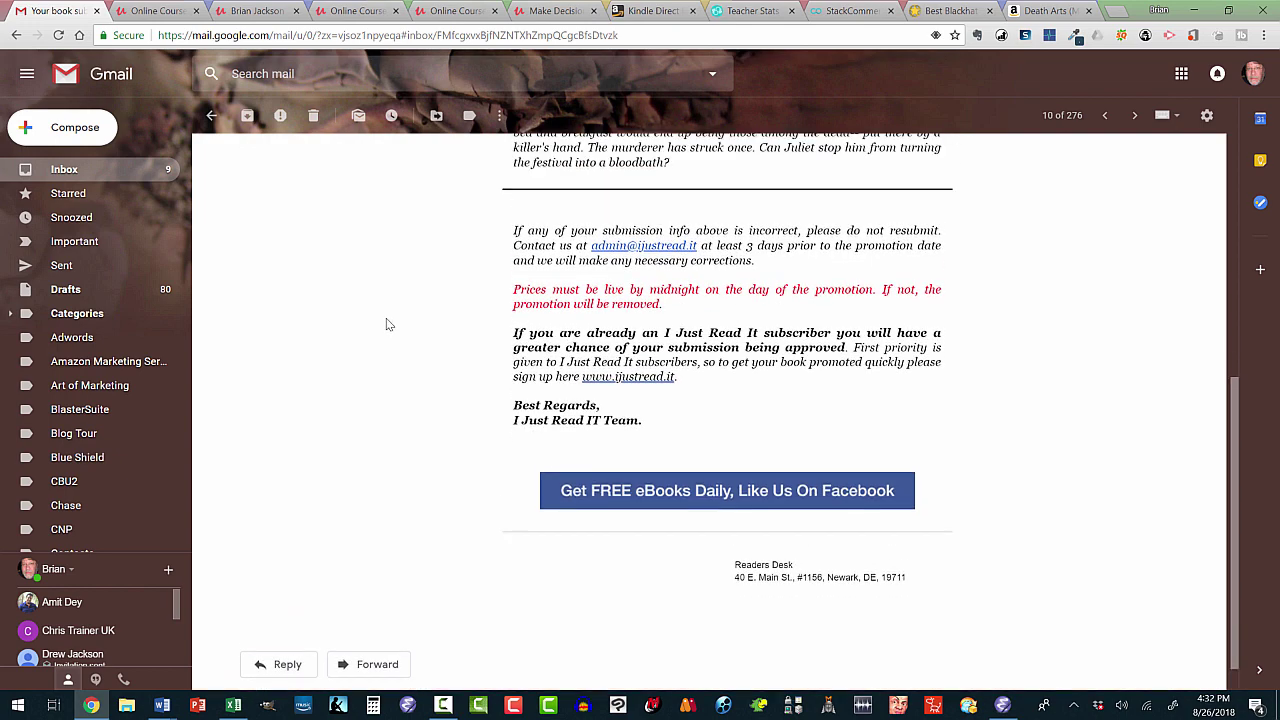
scroll(389, 320, "up", 2)
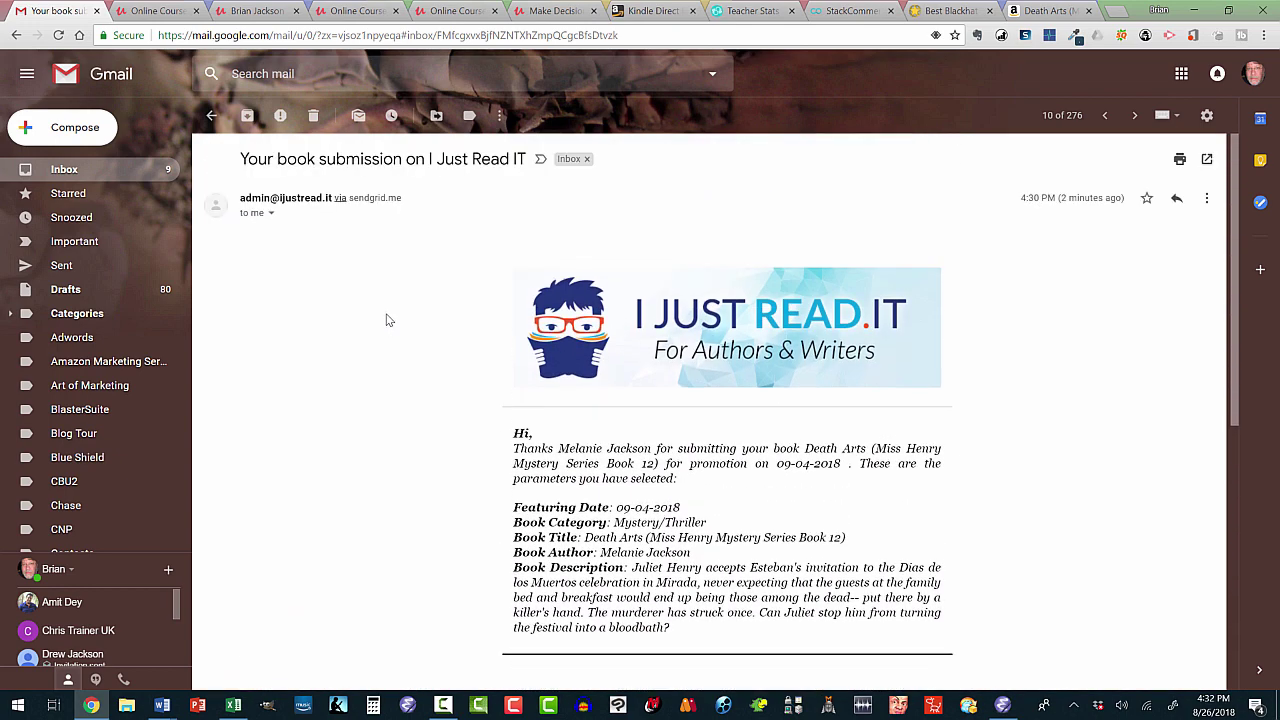
left_click(313, 117)
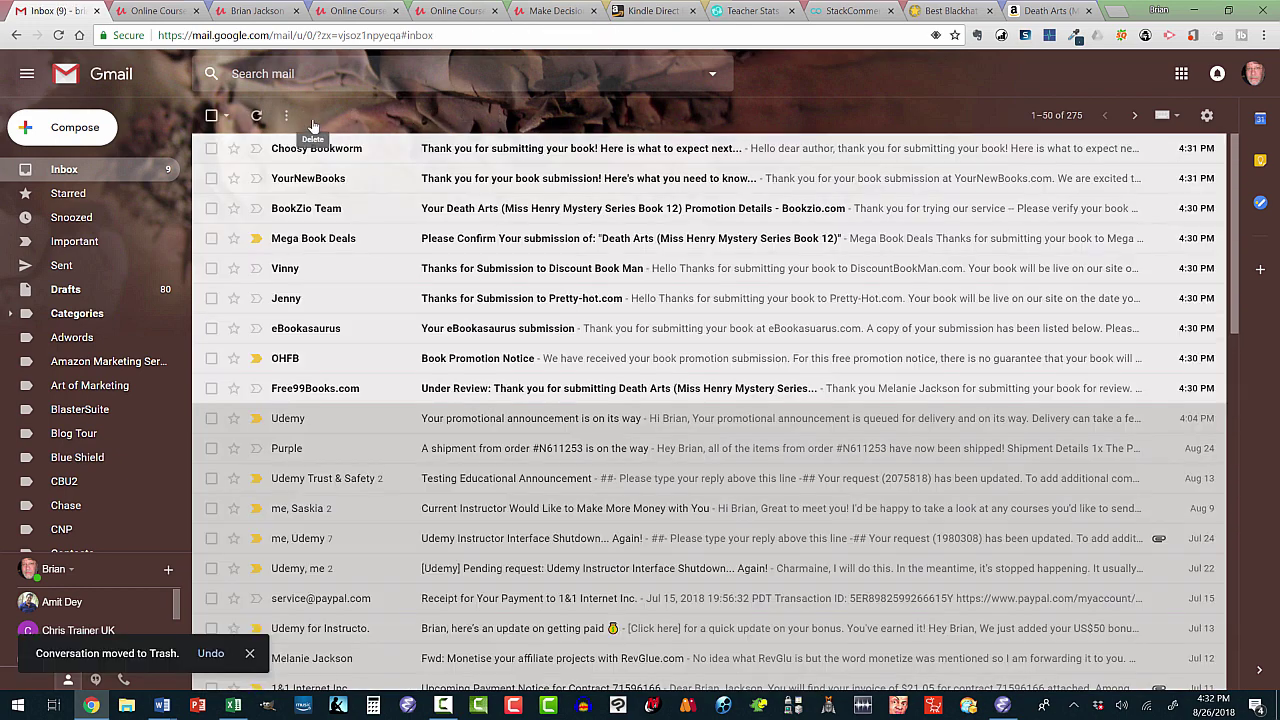
- Read and delete the submission e-mails from Free99Books.com and OHFB
left_click(294, 391)
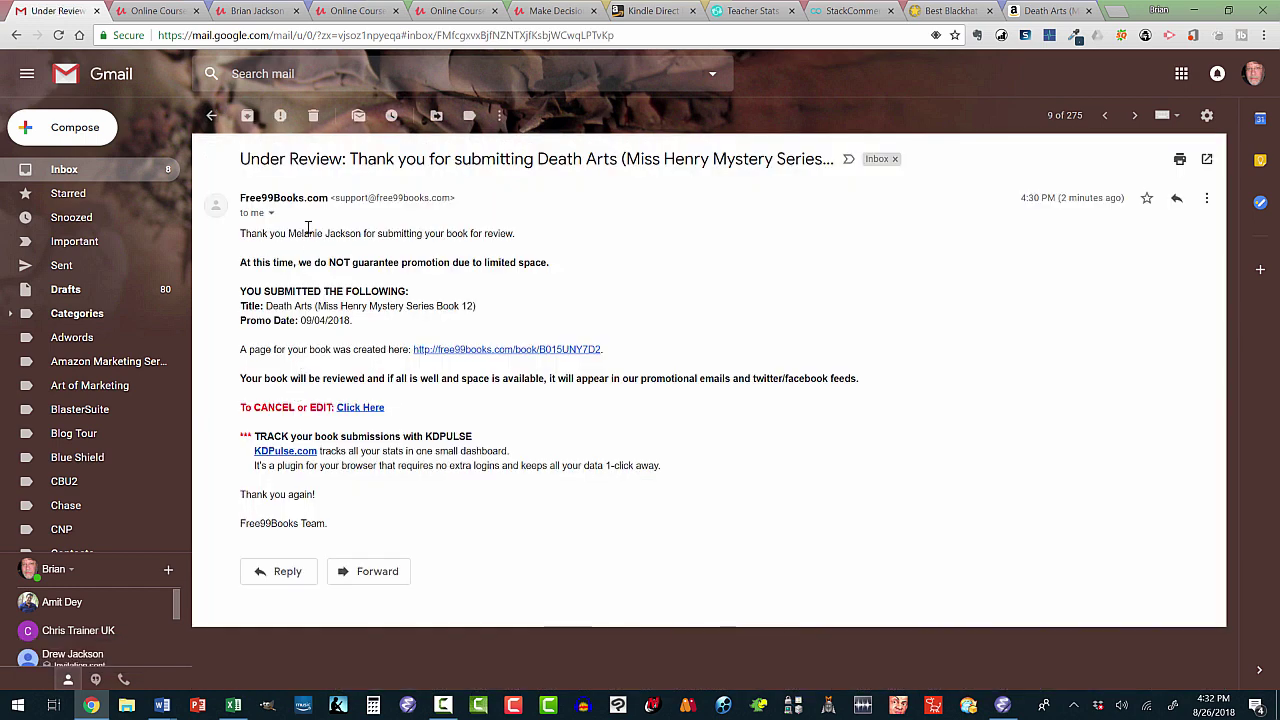
left_click(313, 116)
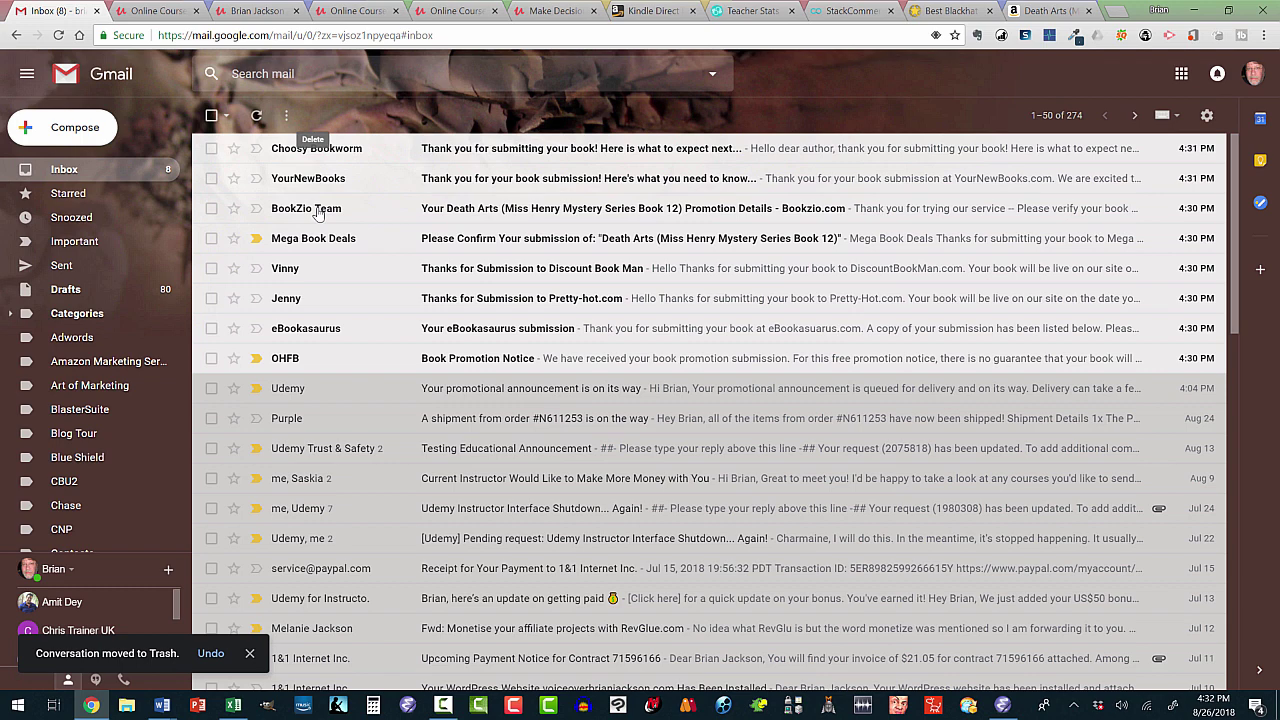
left_click(290, 358)
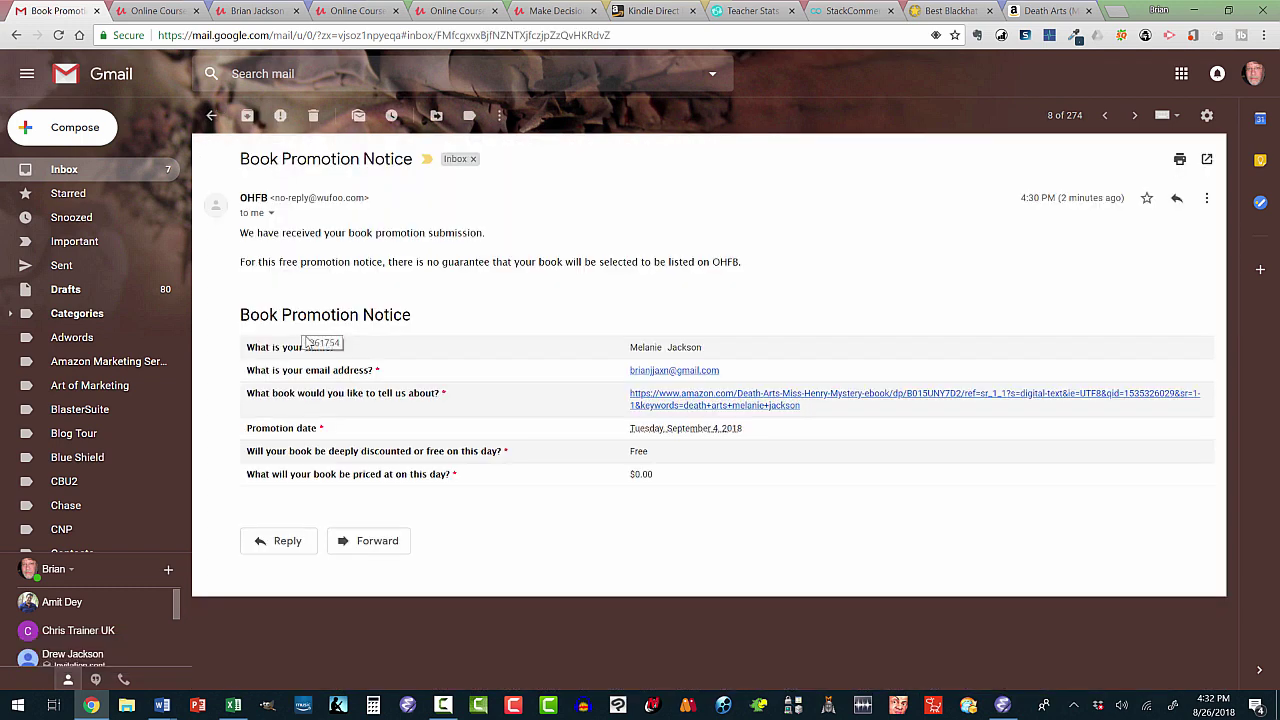
left_click(313, 116)
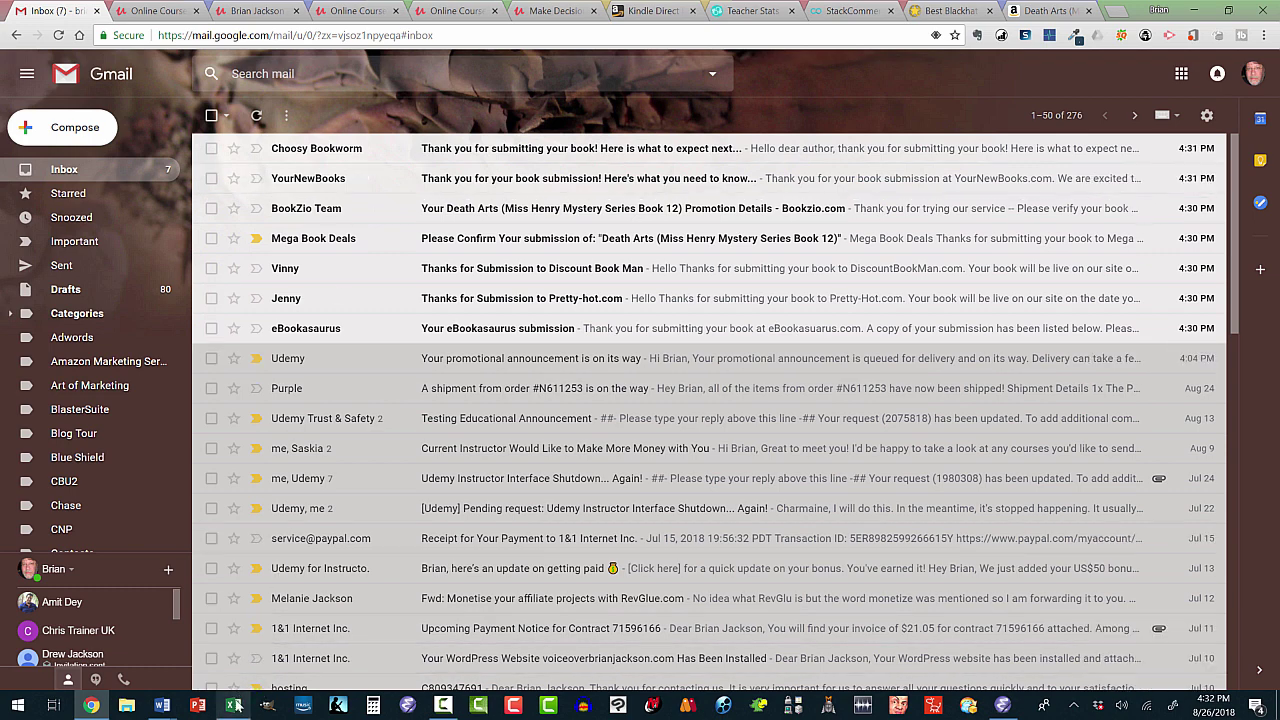
- Review the book promotion dates in the Excel schedule and return to the Gmail inbox
mouse_move(236, 706)
left_click(239, 664)
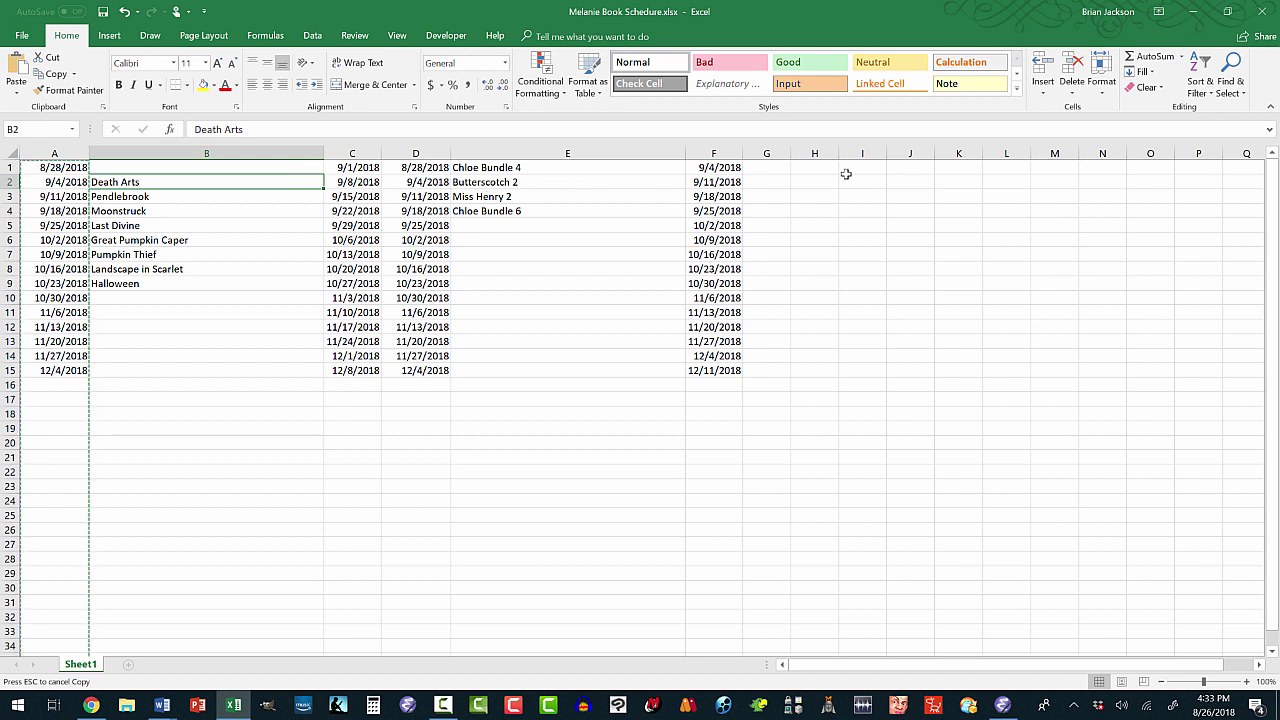
left_click(1197, 11)
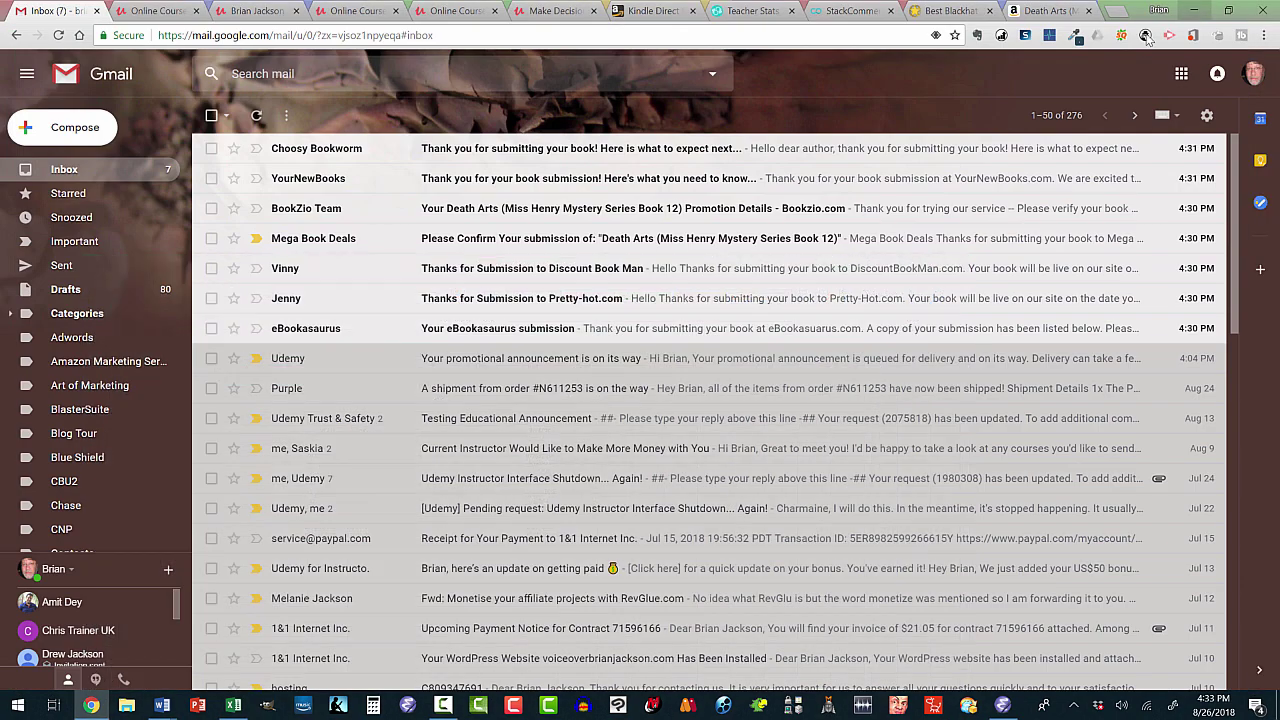
- Launch KDROI again from the inbox and view its blank book details form over Amazon's Kindle eBooks best sellers page
left_click(1001, 36)
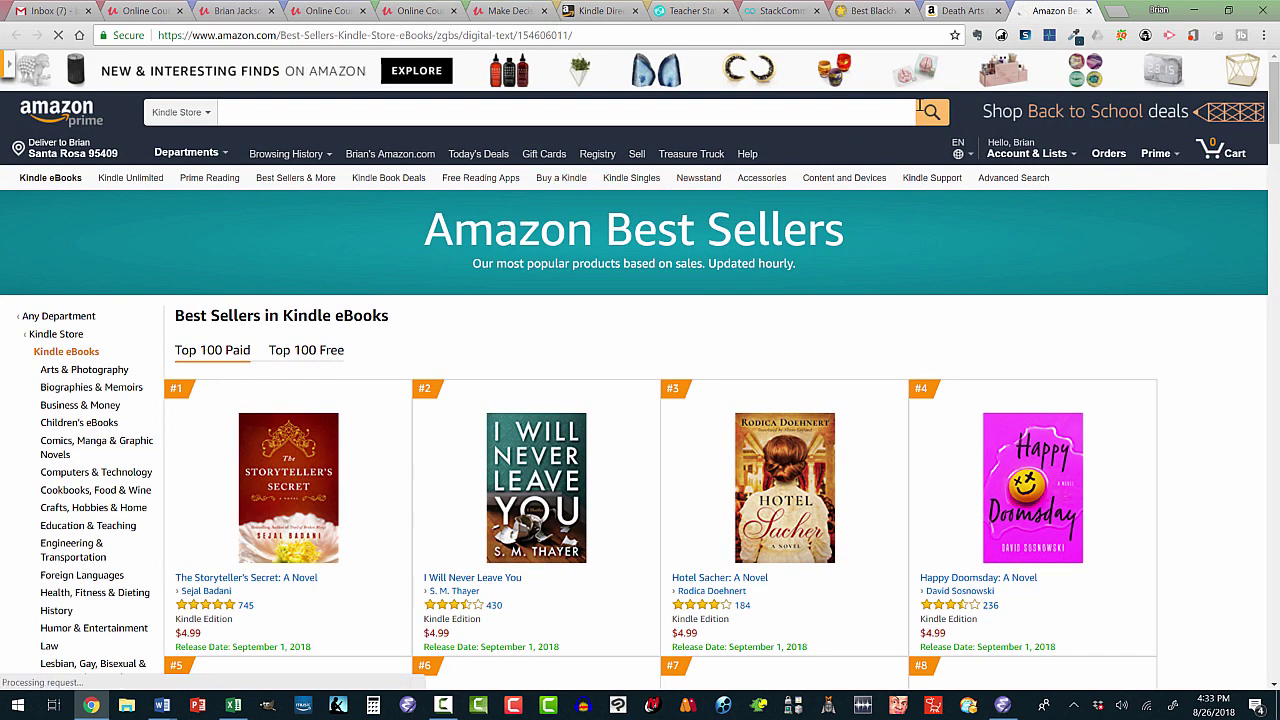
left_click(1001, 36)
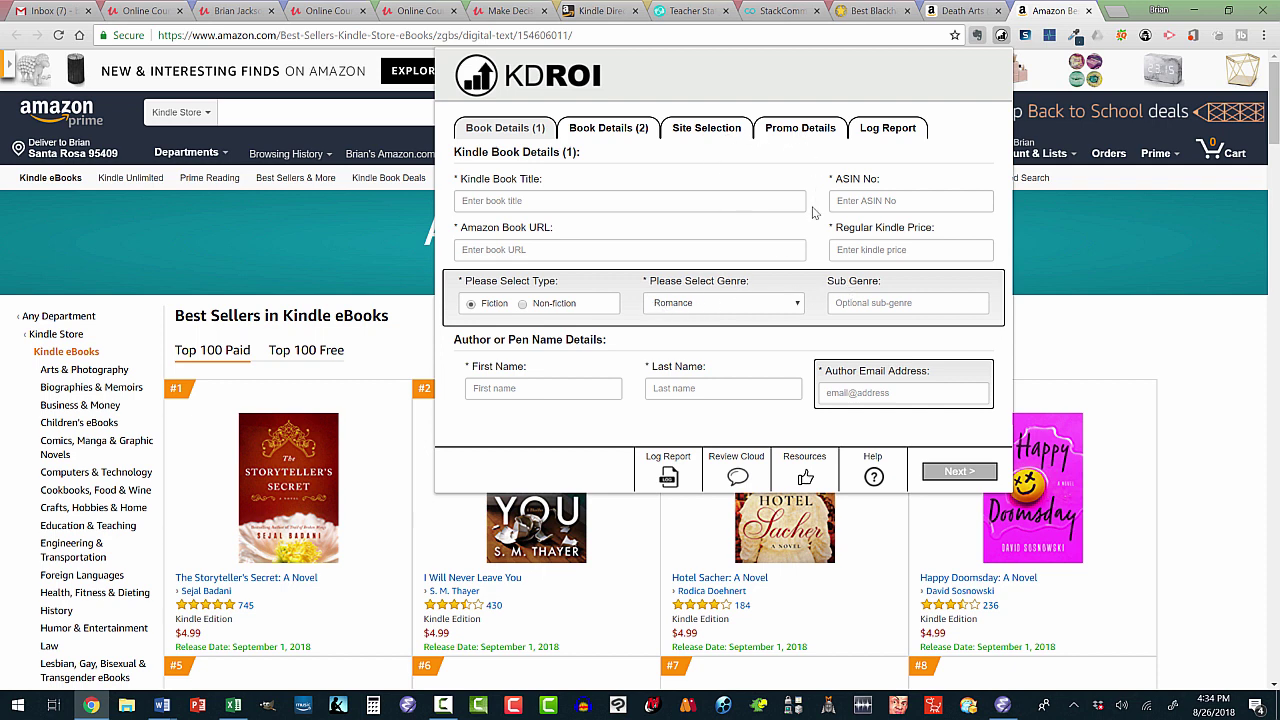
- Dismiss the blank KDROI form and inspect daily units ordered on the Kindle Direct Publishing sales dashboard
left_click(1073, 265)
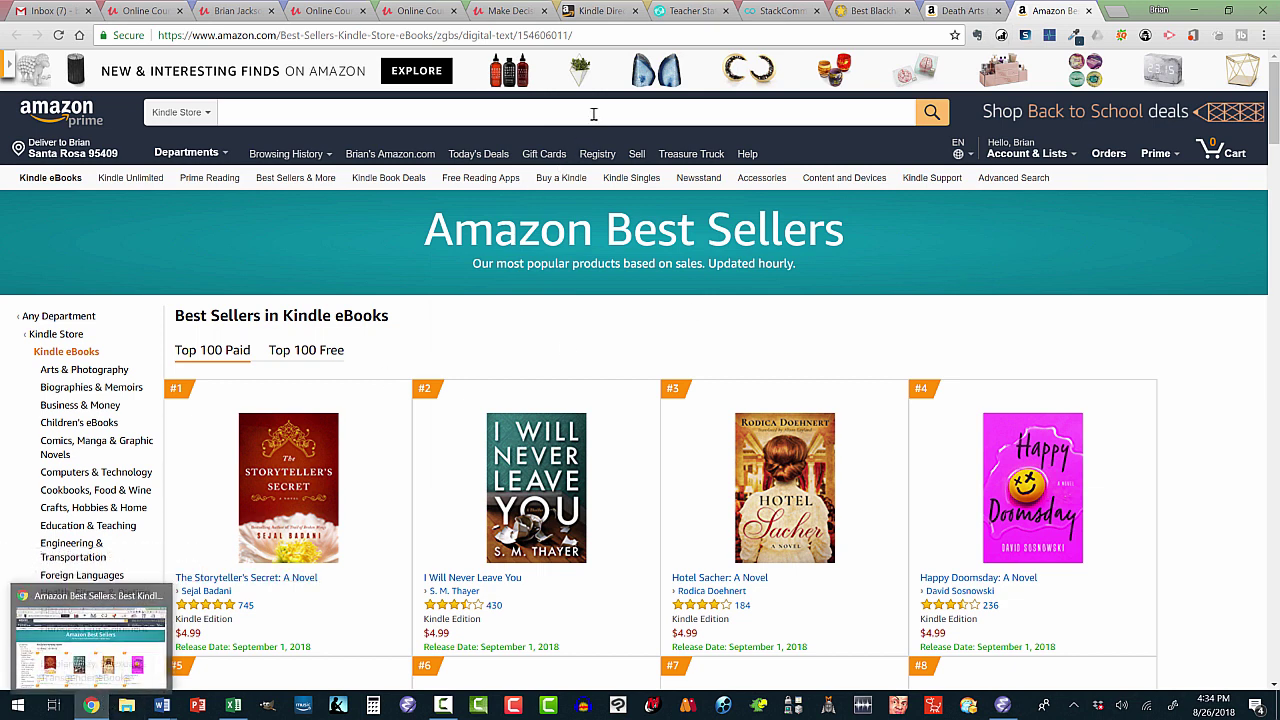
left_click(603, 11)
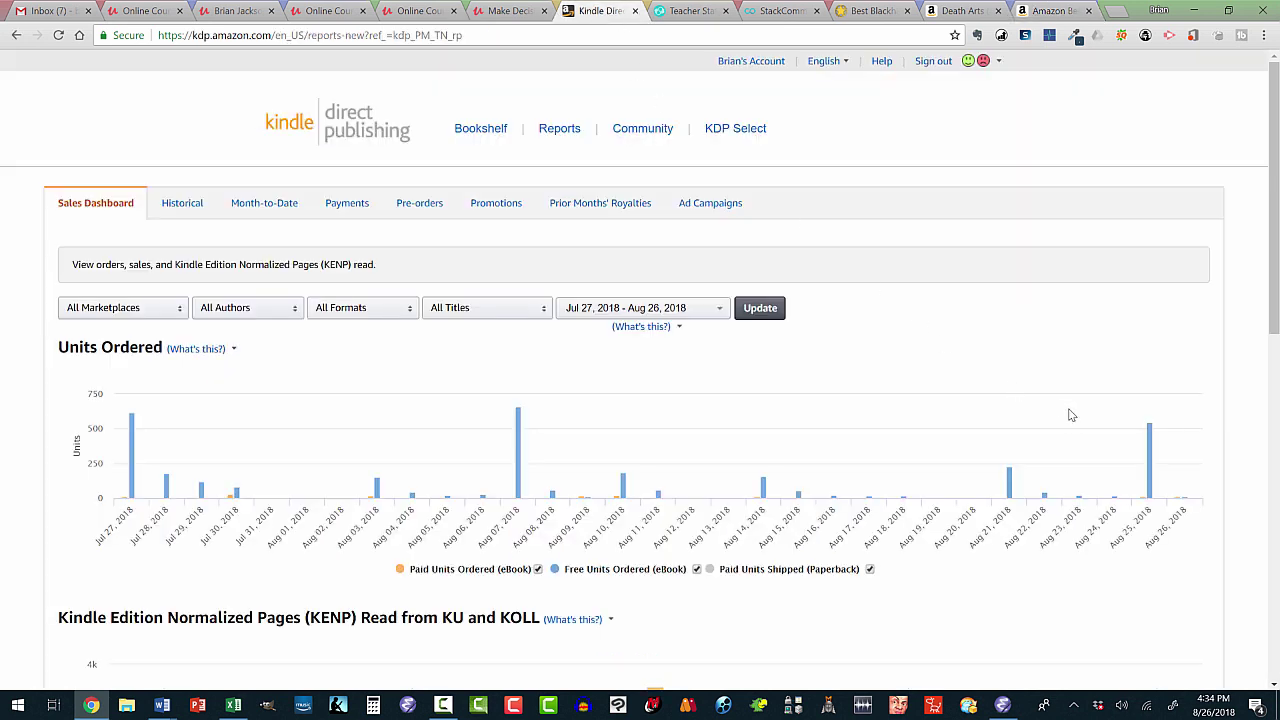
mouse_move(1149, 430)
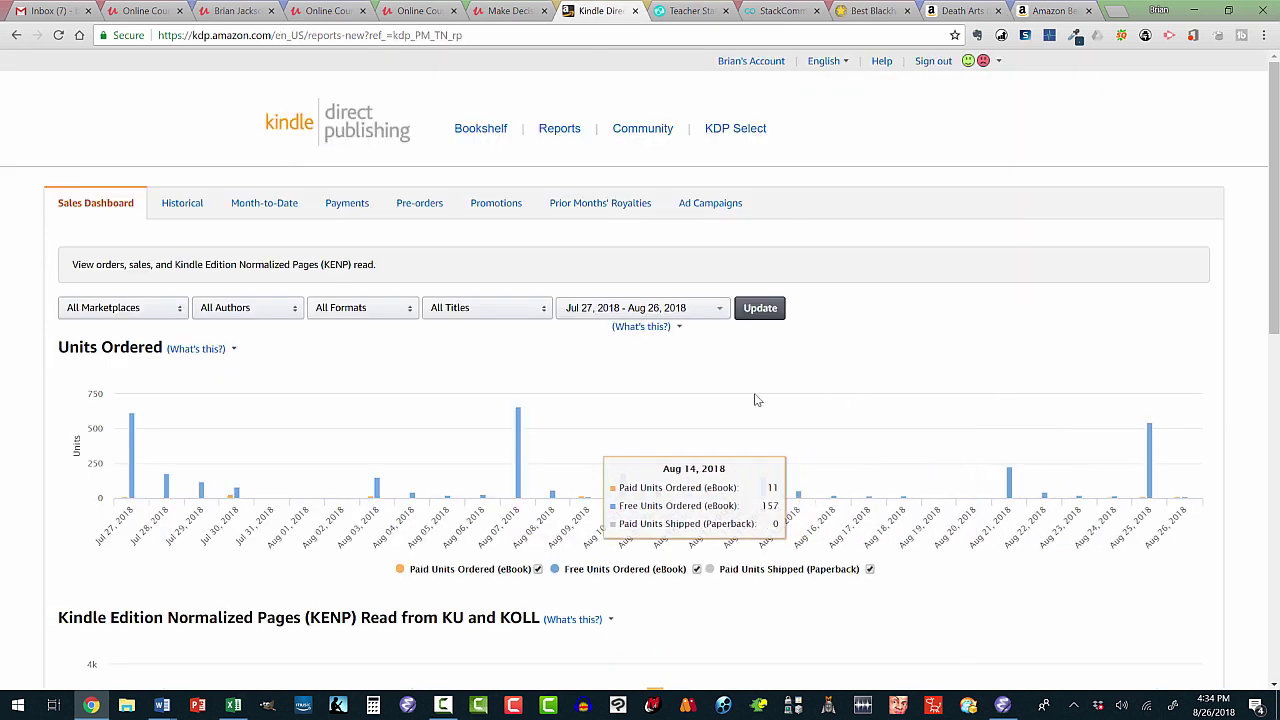
- Set the sales dashboard's date range to Last 90 Days and inspect the units ordered on Jun 12, 2018
left_click(716, 310)
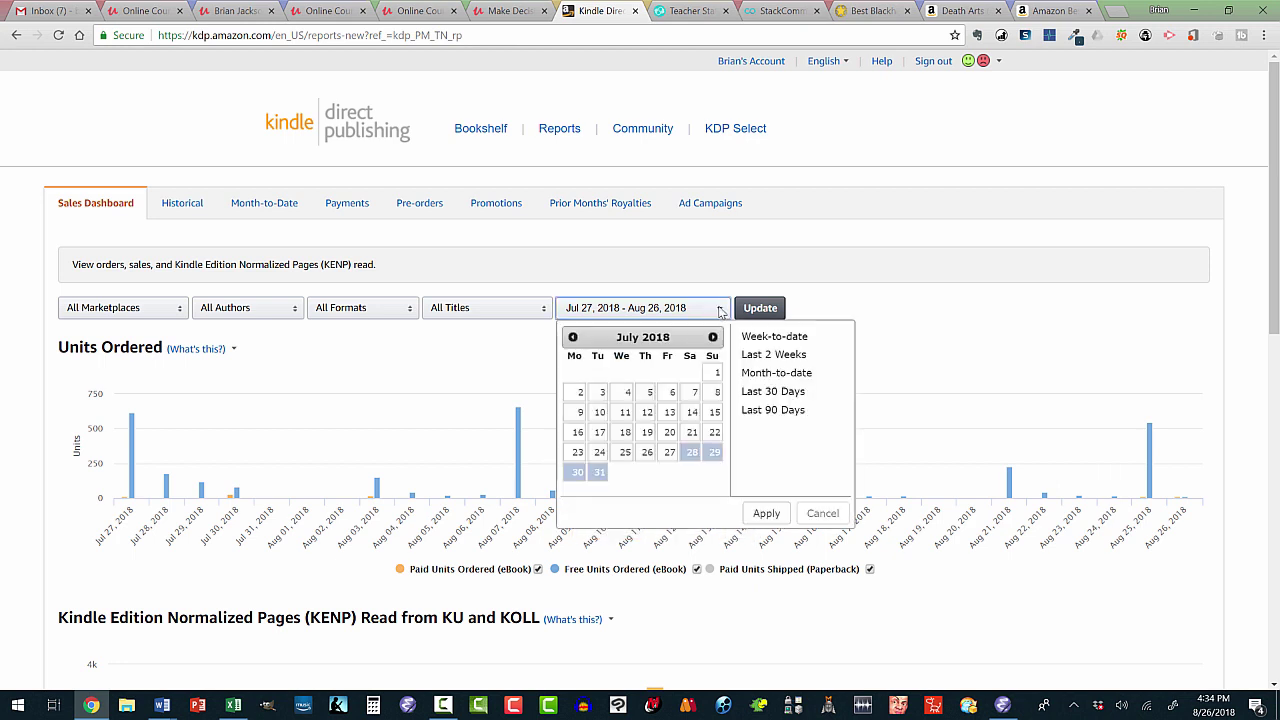
left_click(768, 410)
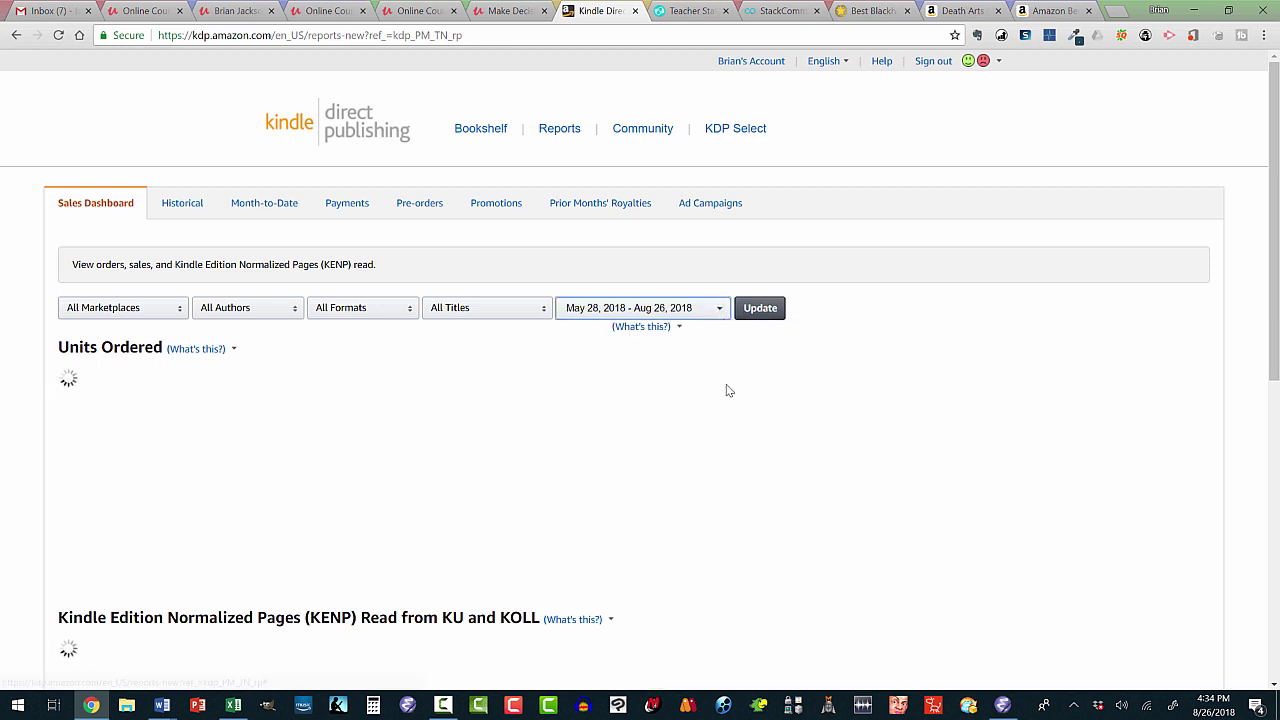
scroll(692, 377, "down", 2)
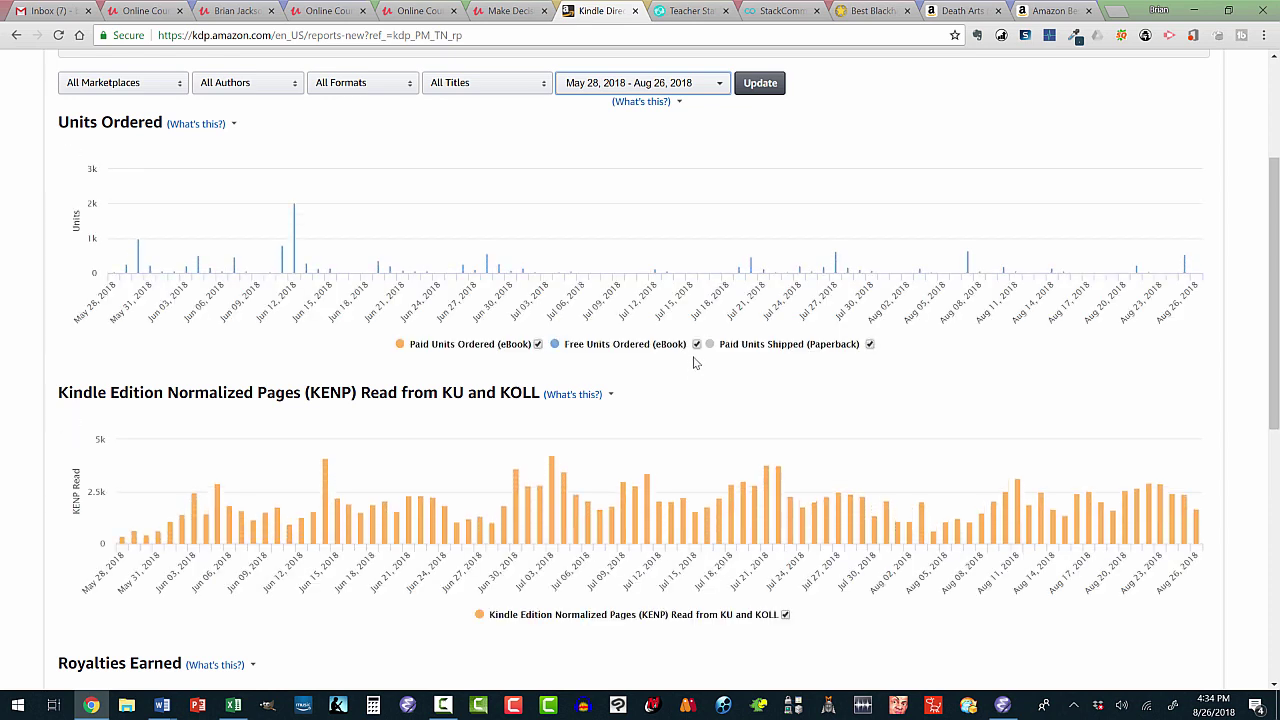
mouse_move(309, 227)
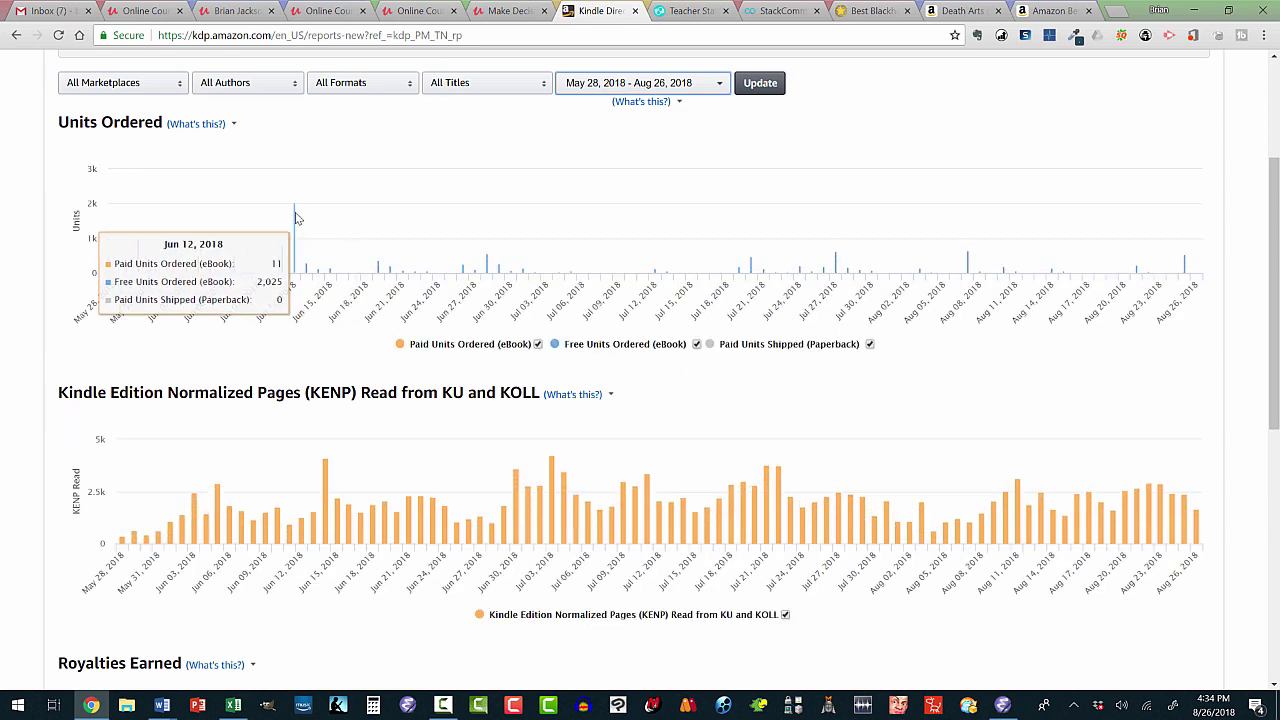